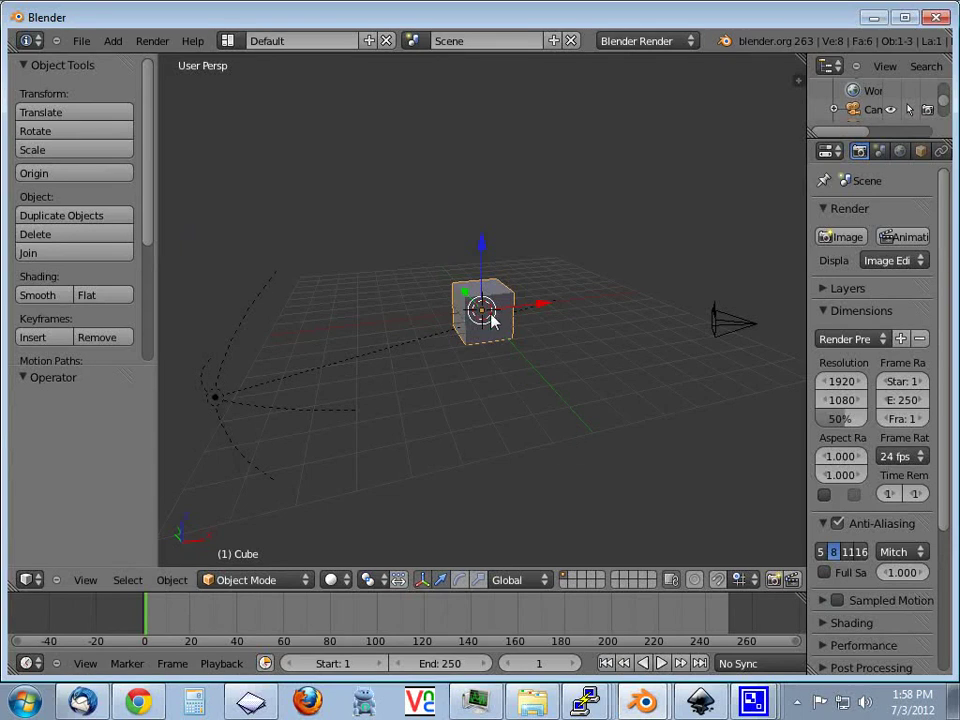
Step: Delete the default cube so only the camera and lamp remain
key("x")
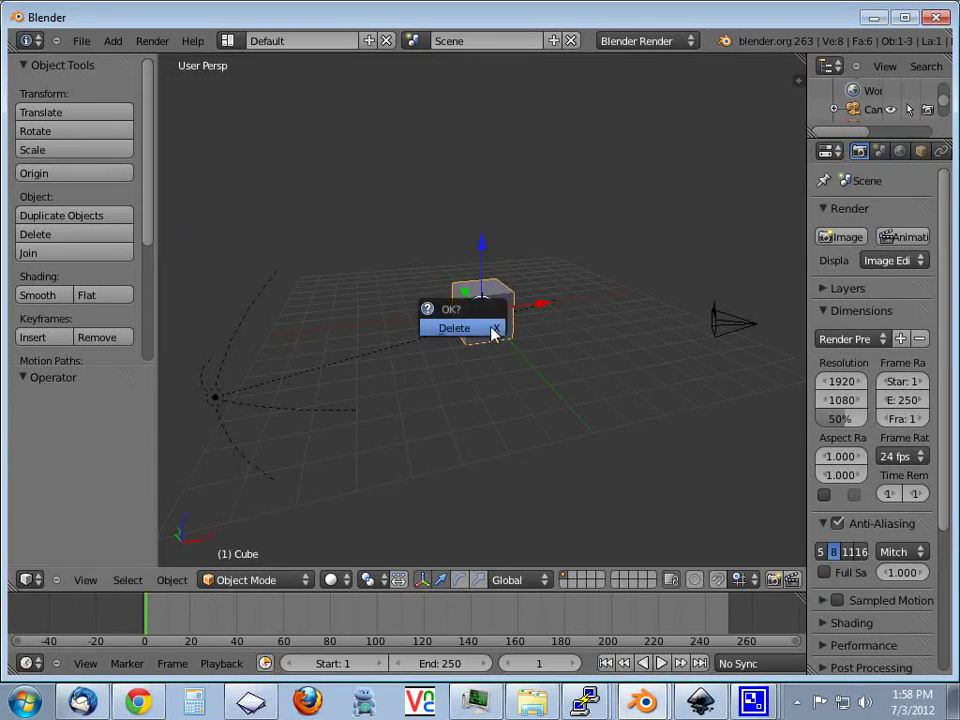
left_click(466, 334)
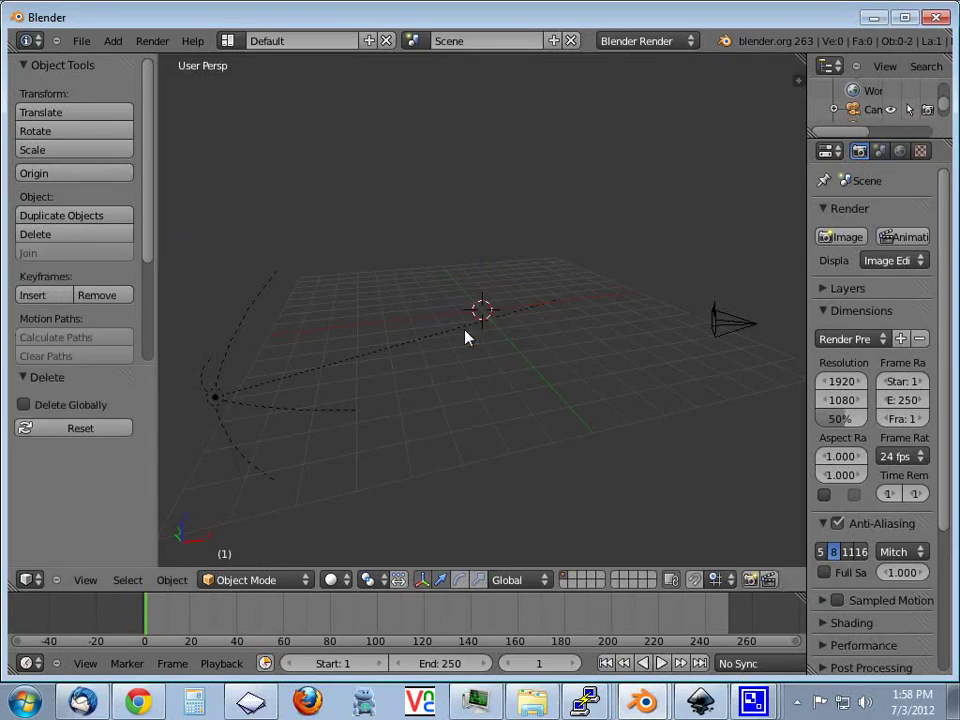
left_click(112, 41)
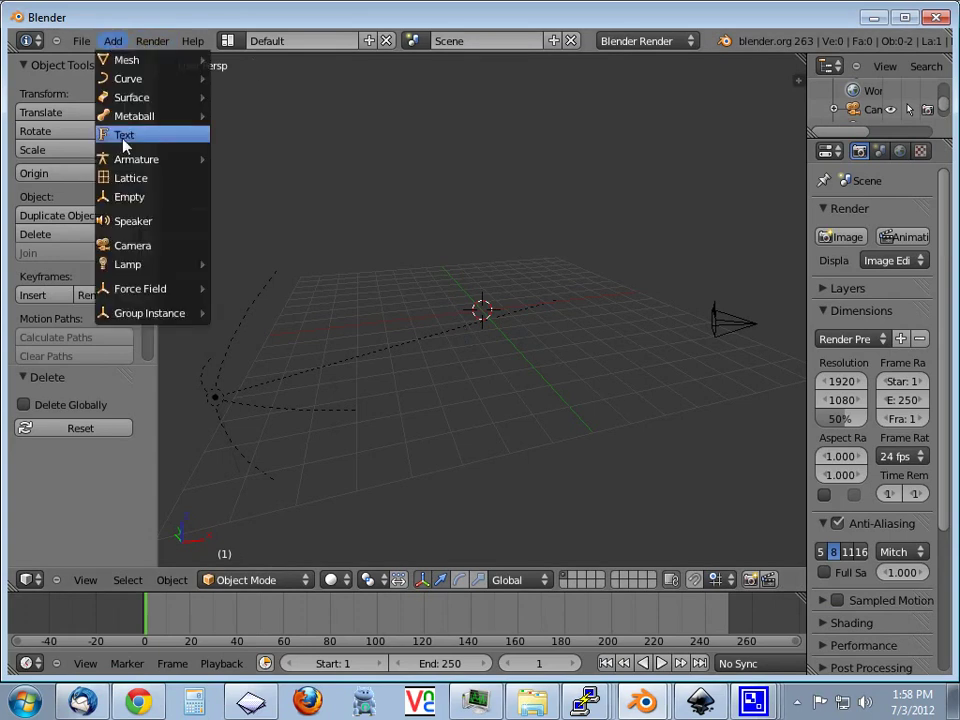
Step: Add a Text object at the origin and orbit around it
left_click(172, 143)
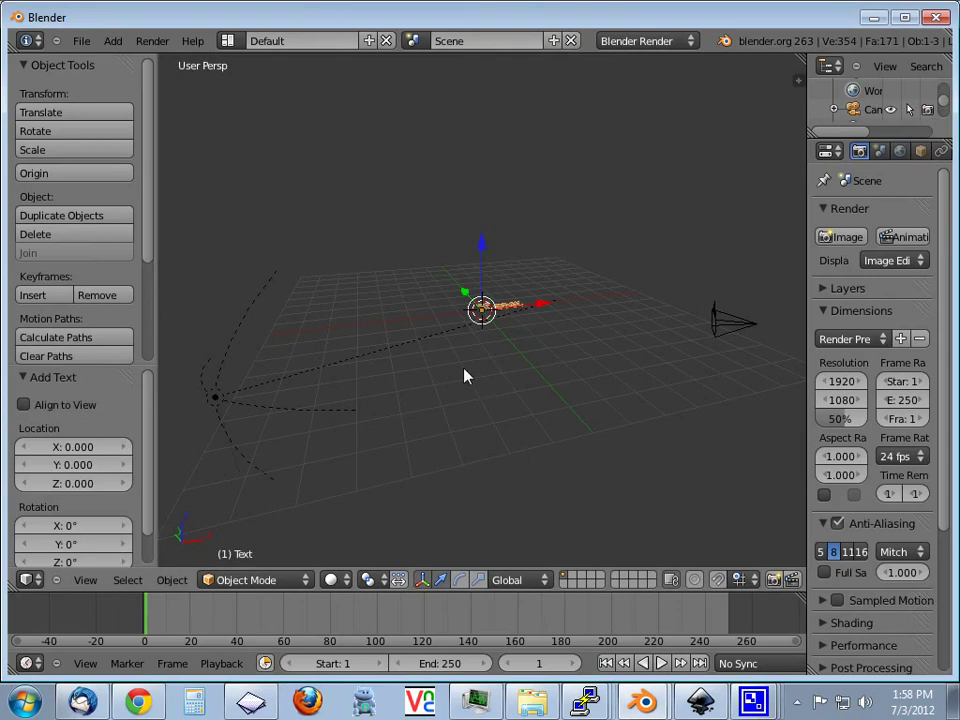
middle_click_drag(470, 316, 408, 341)
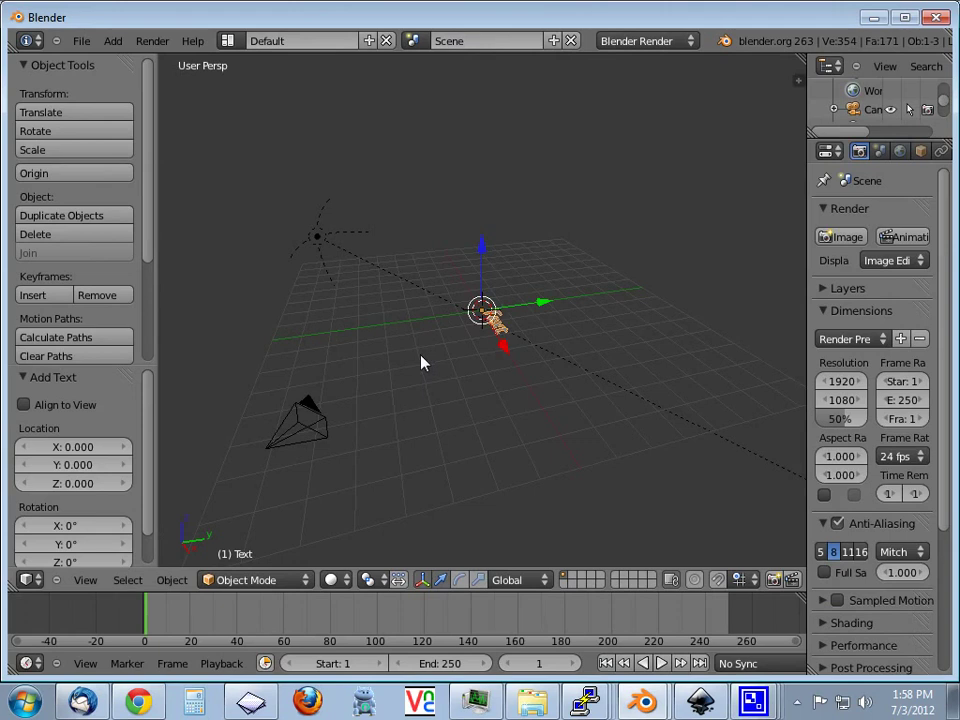
middle_click_drag(493, 321, 508, 452)
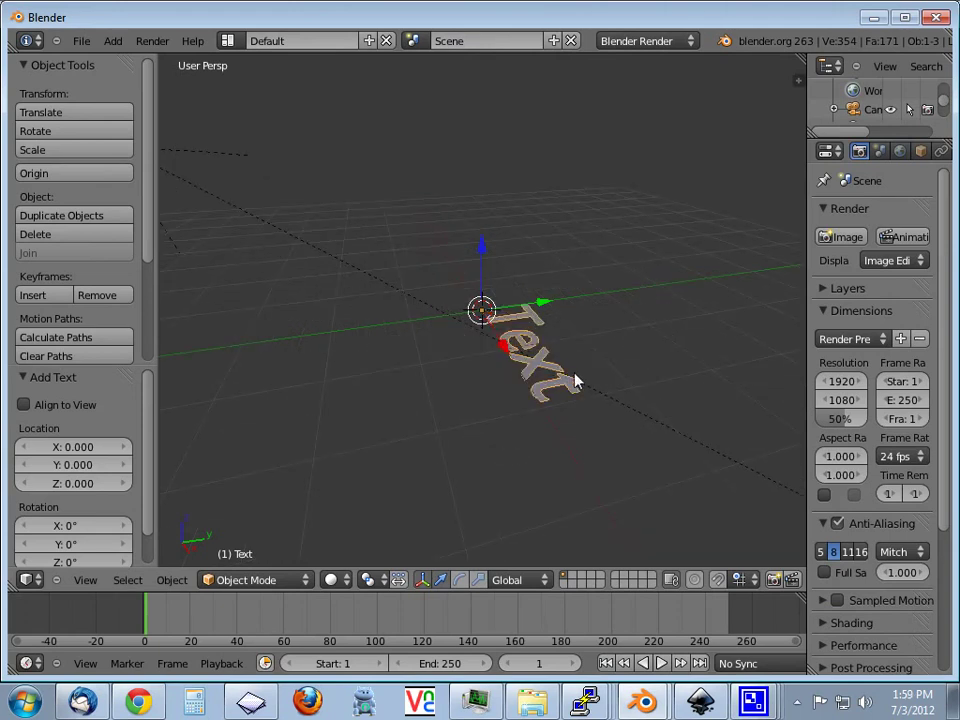
Step: Rotate the text object 90° about the X axis so it stands upright
right_click(541, 372)
key("r")
key("x")
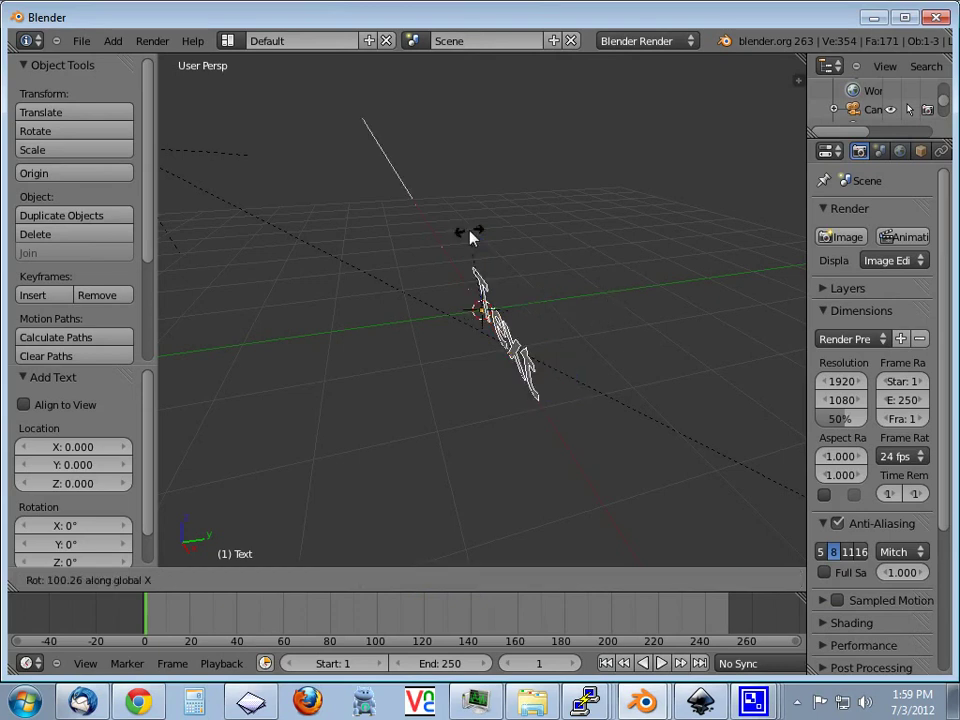
type("90")
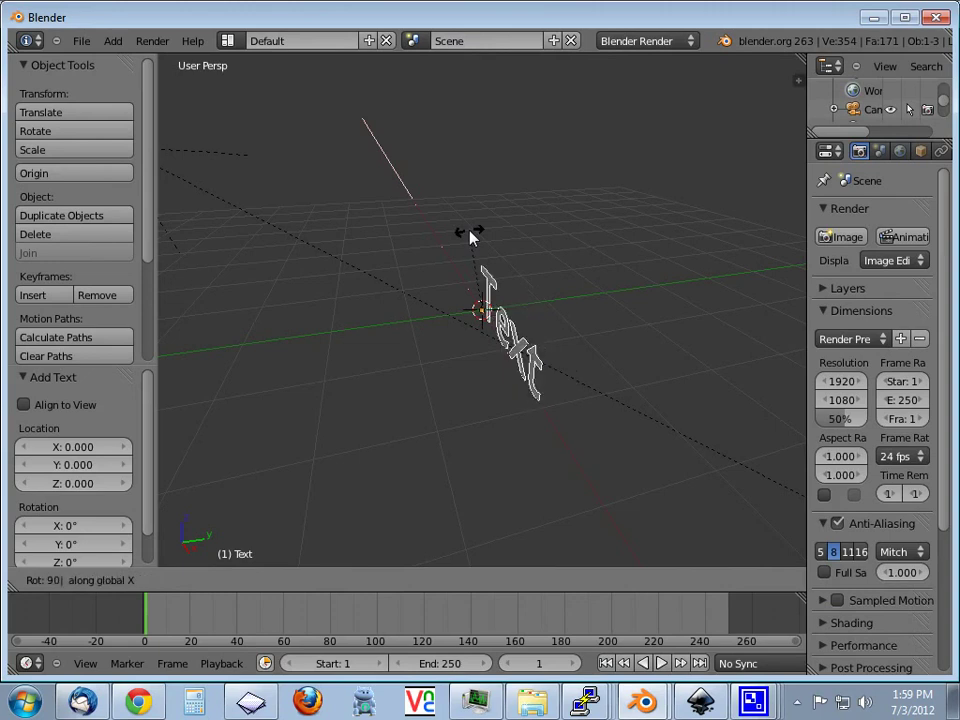
key("Return")
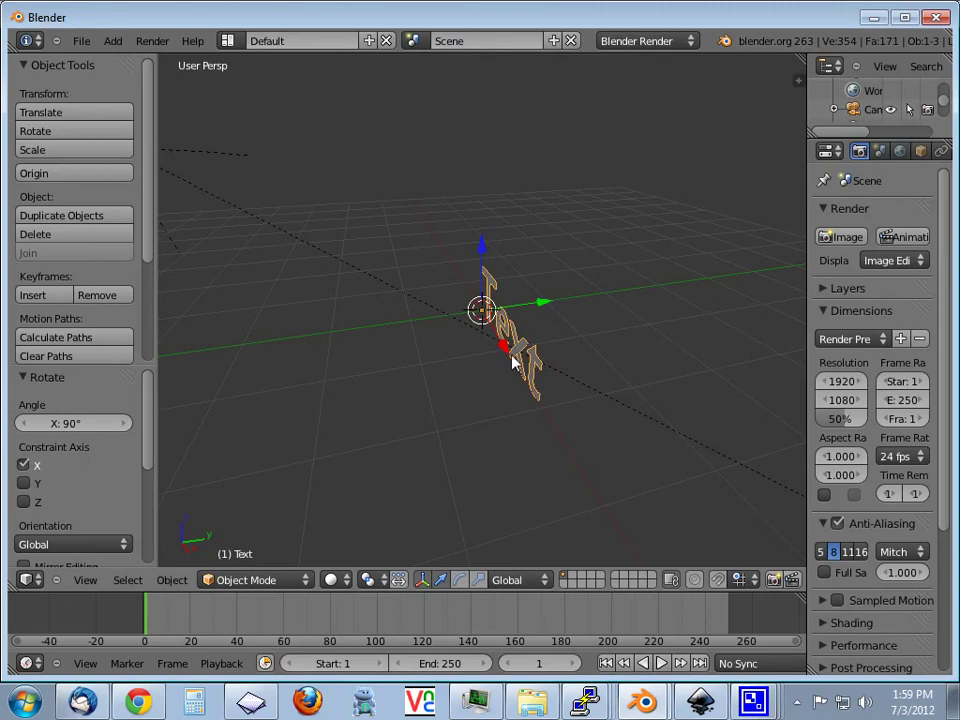
Step: Orbit and zoom to face the text, then widen the properties area
mouse_move(512, 362)
middle_mouse_down()
mouse_move(622, 281)
mouse_move(664, 321)
middle_mouse_up()
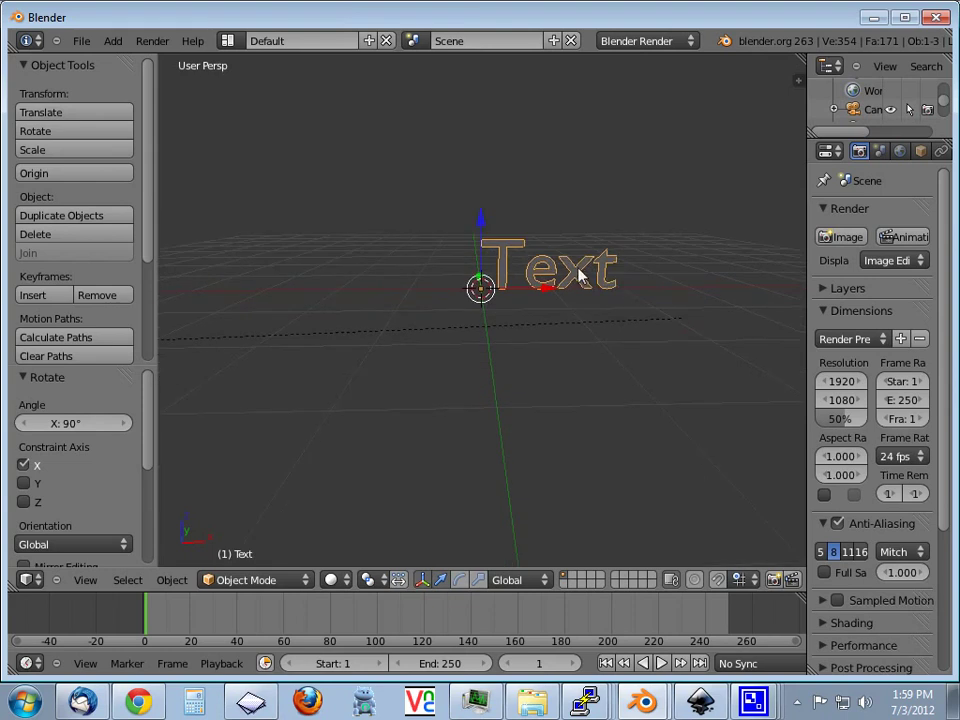
scroll(585, 287, "up", 3)
middle_click_drag(606, 216, 589, 321)
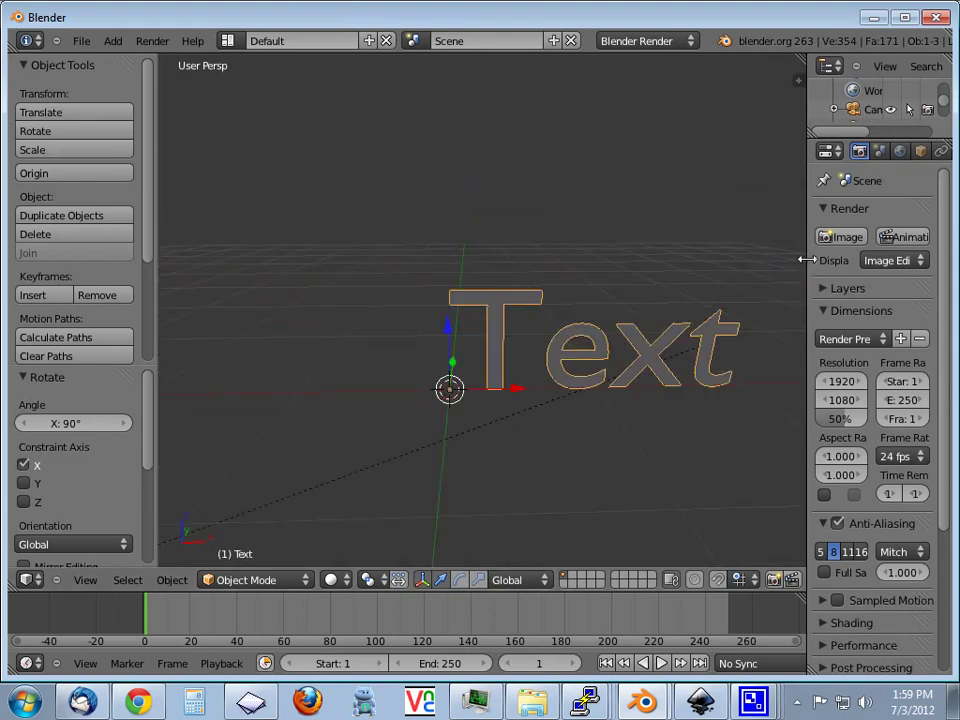
left_click_drag(806, 260, 658, 273)
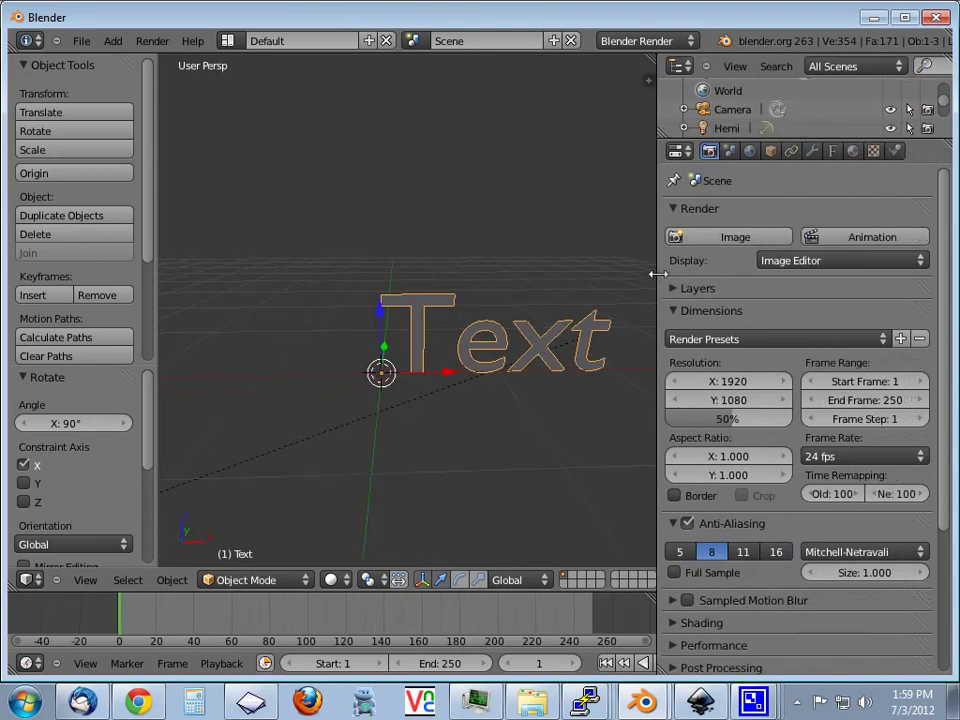
Step: Show the text's Object Data properties, scrolled to the Geometry and Font panels
left_click(832, 154)
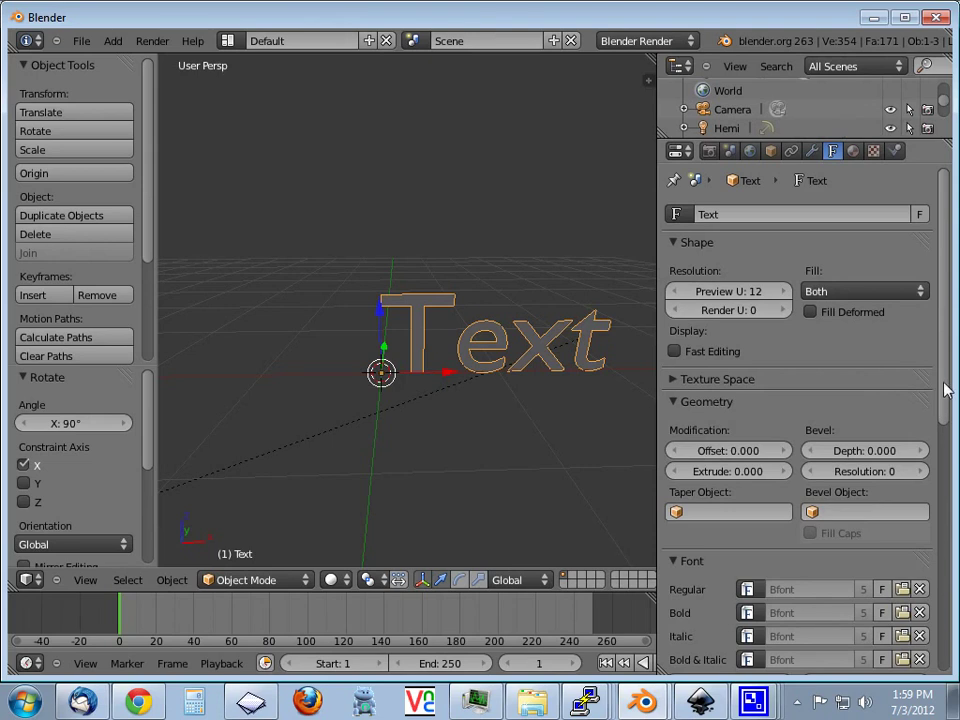
mouse_move(945, 390)
left_mouse_down()
mouse_move(945, 493)
mouse_move(947, 469)
left_mouse_up()
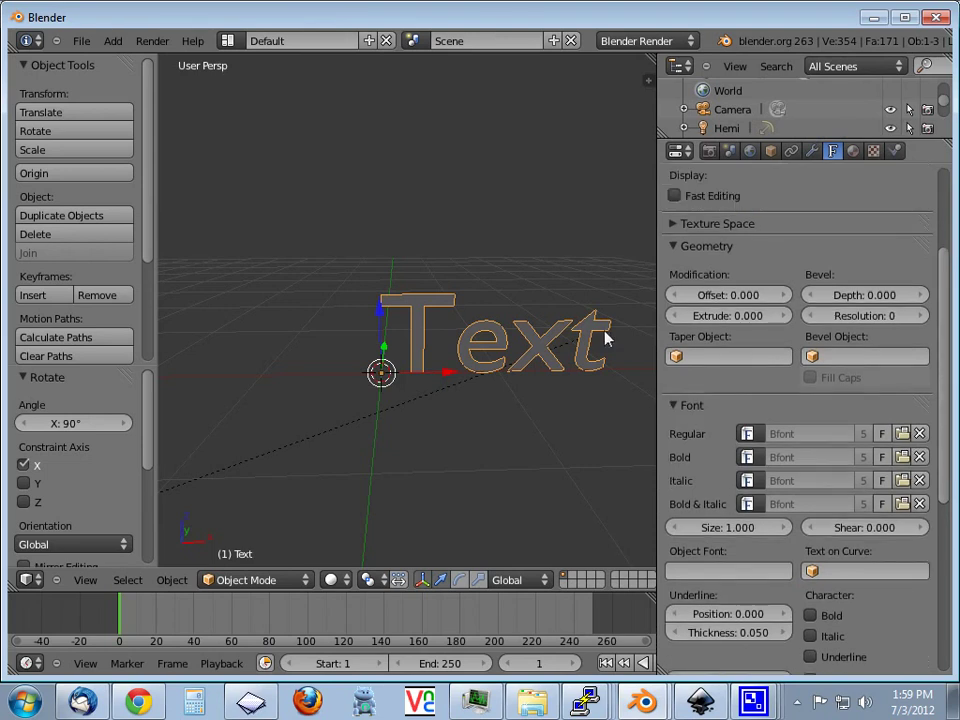
middle_click_drag(520, 387, 414, 321)
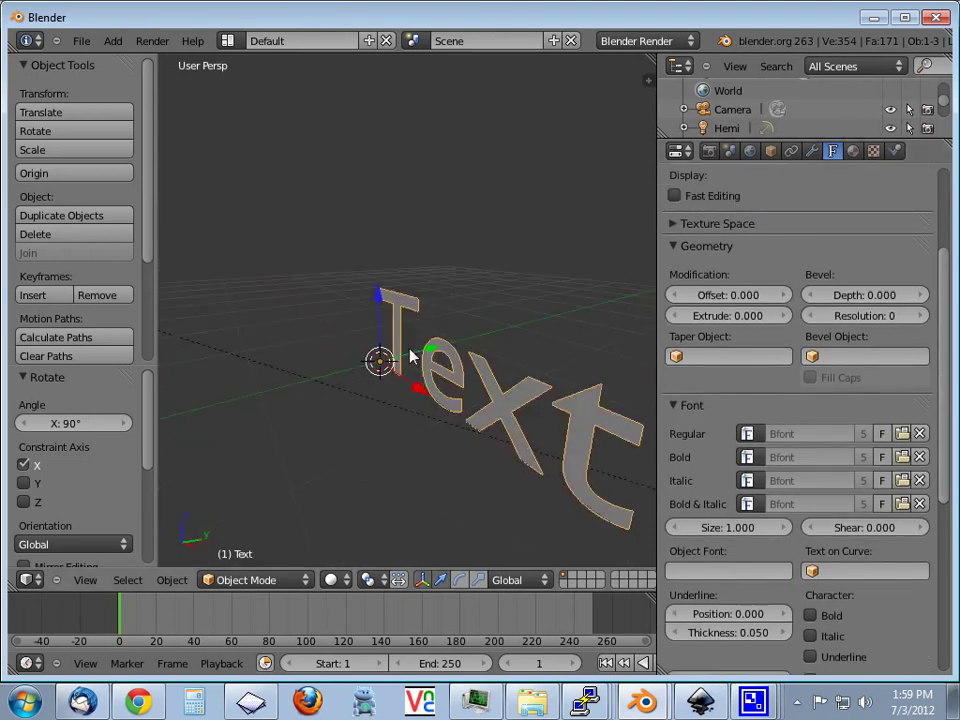
Step: Give the text Extrude 0.050 and Bevel Depth 0.010
left_click(712, 316)
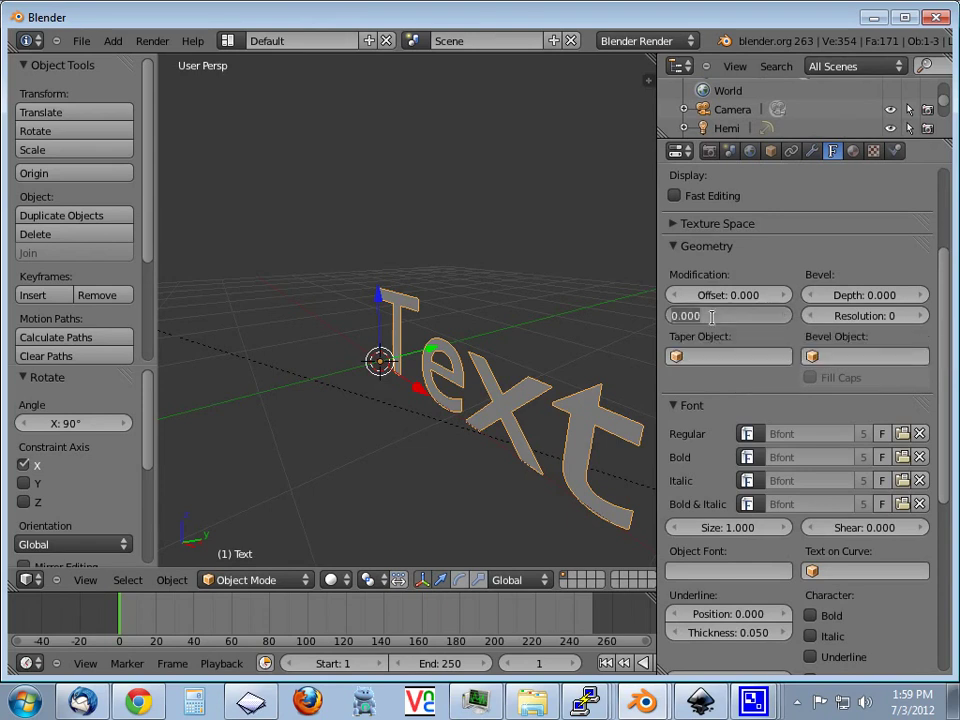
type("05")
key("Return")
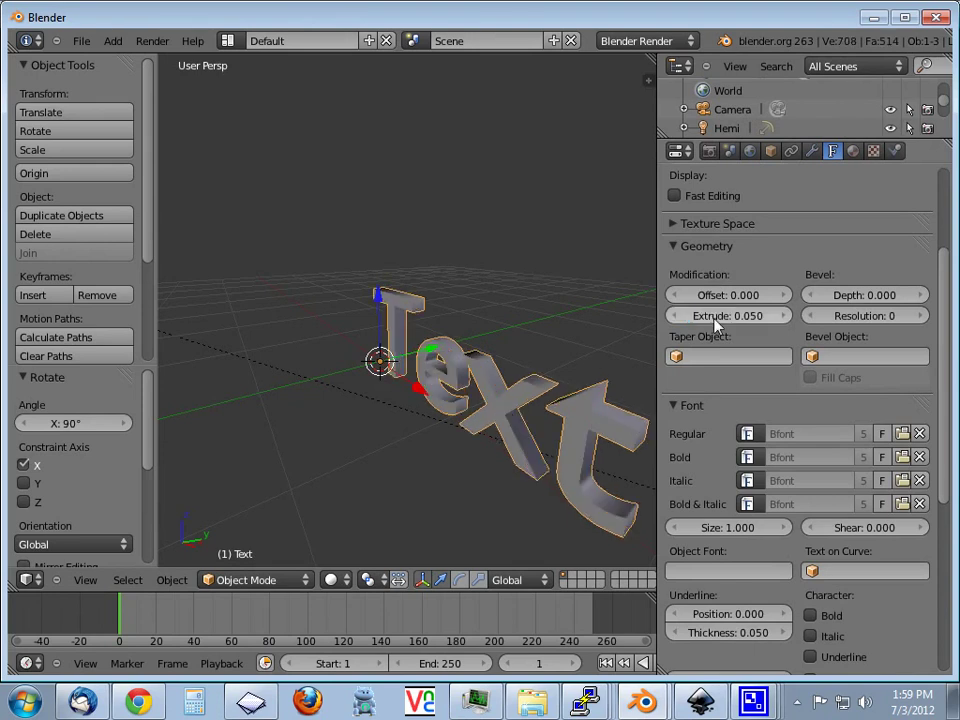
left_click(863, 296)
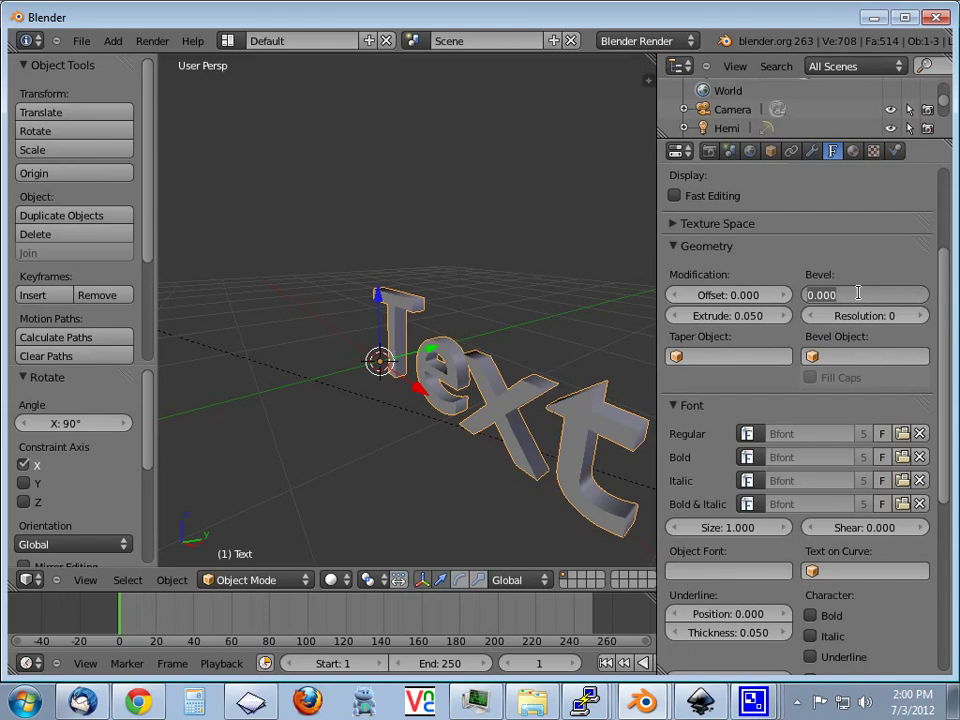
key("BackSpace")
type(".0")
type("1")
key("Return")
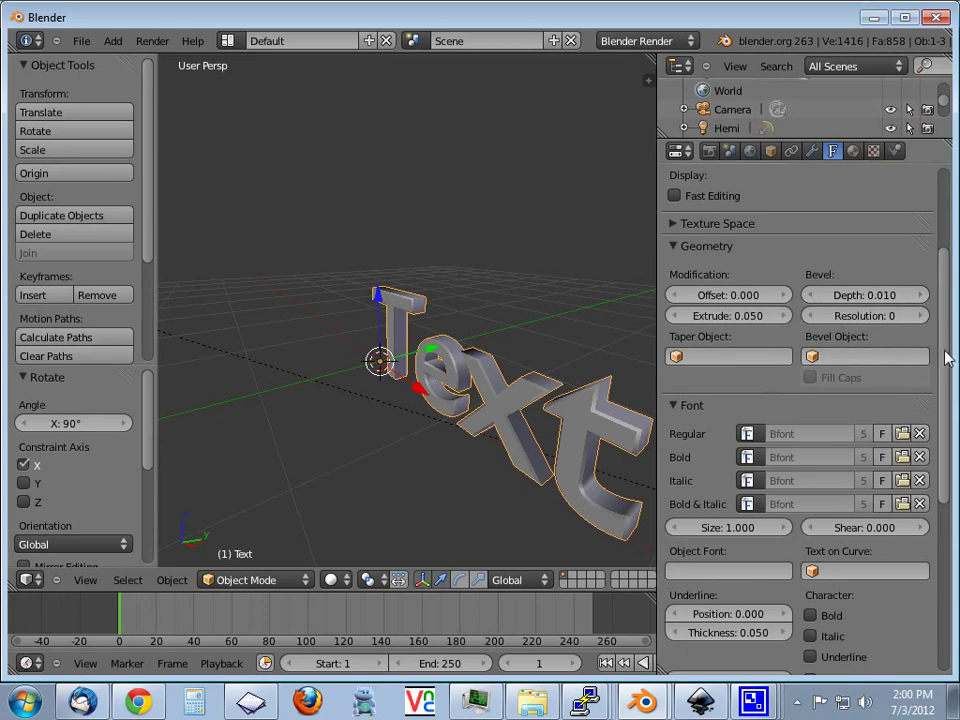
left_click_drag(945, 356, 948, 398)
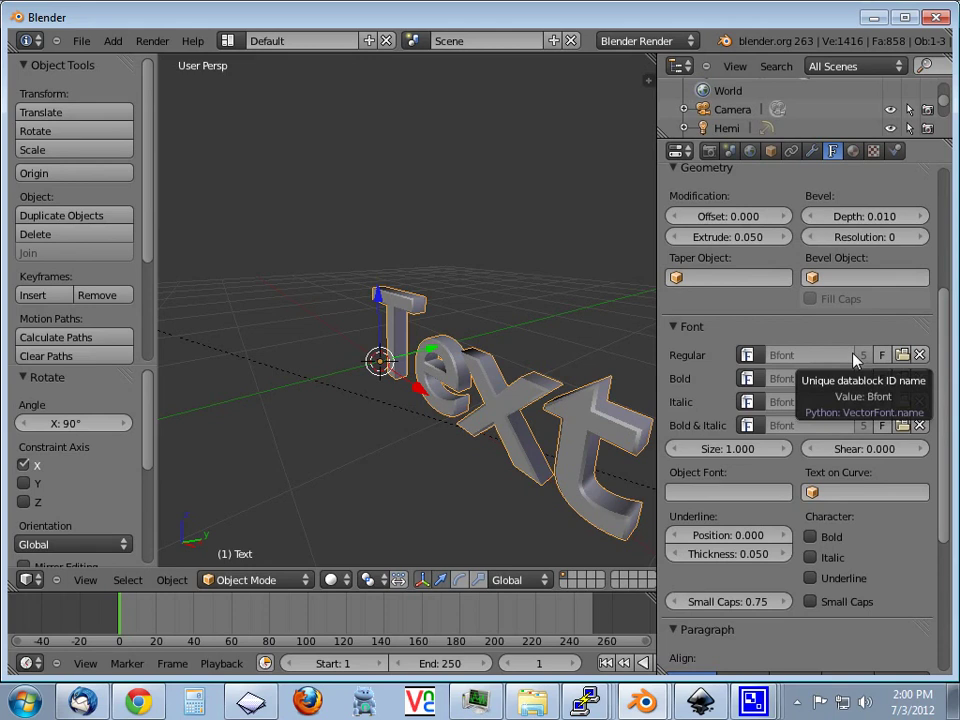
Step: Load georgia.ttf from C:\Windows\Fonts as the text's Regular font
left_click(903, 356)
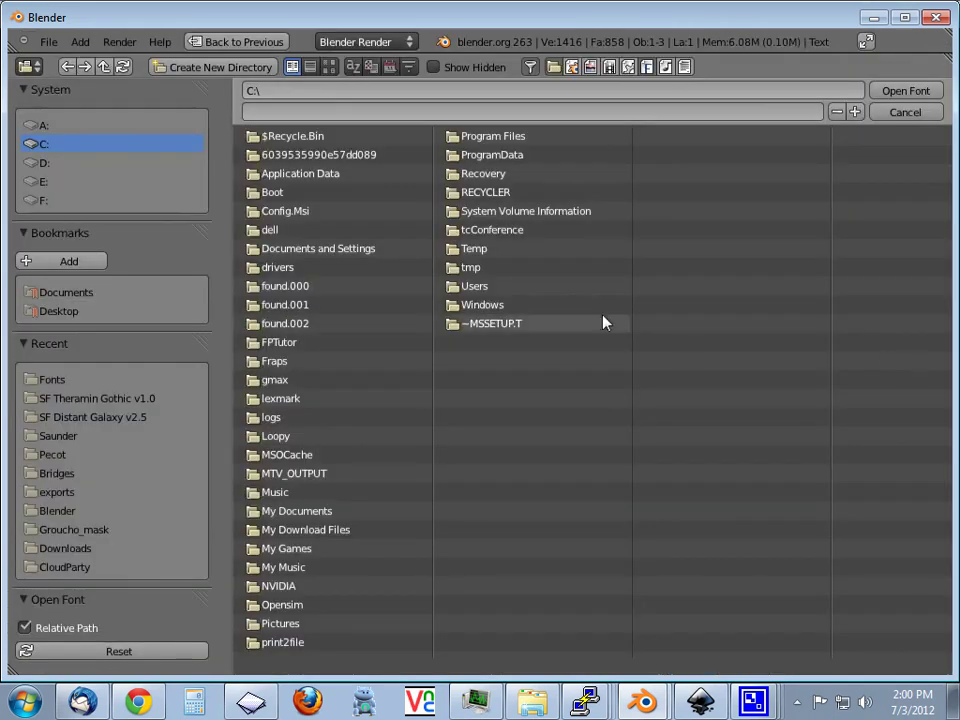
left_click(530, 308)
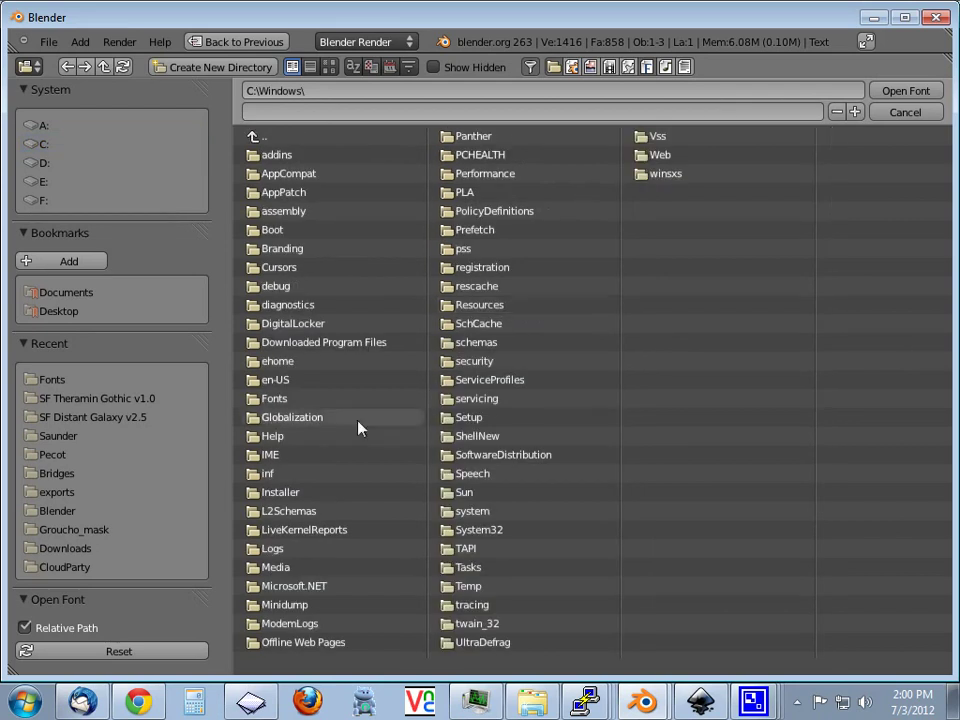
left_click(287, 401)
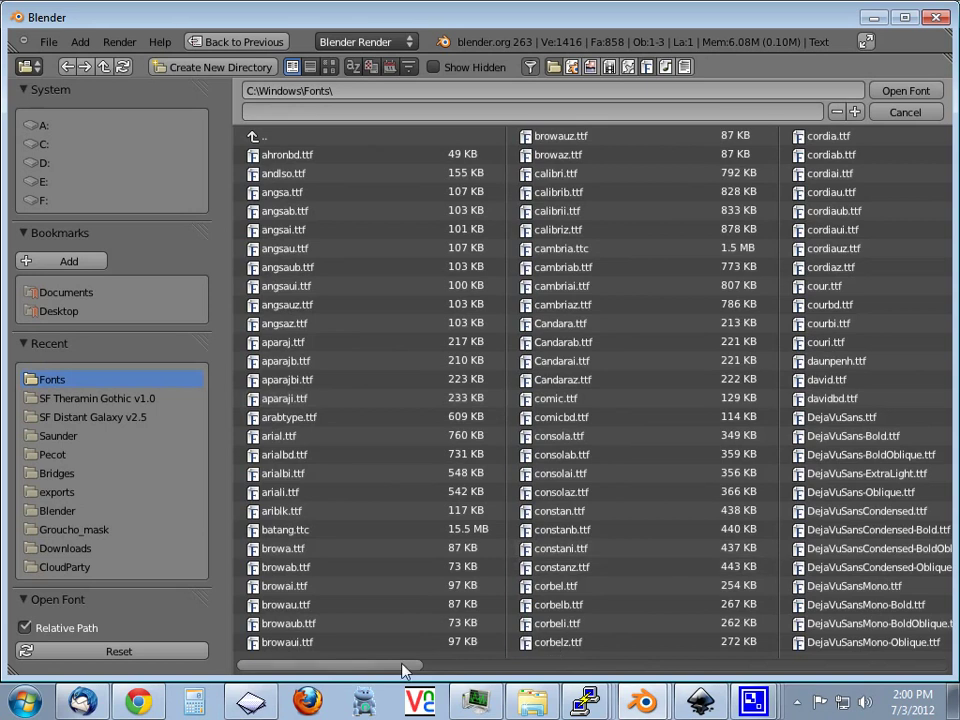
scroll(450, 668, "down", 2)
left_click_drag(450, 668, 553, 667)
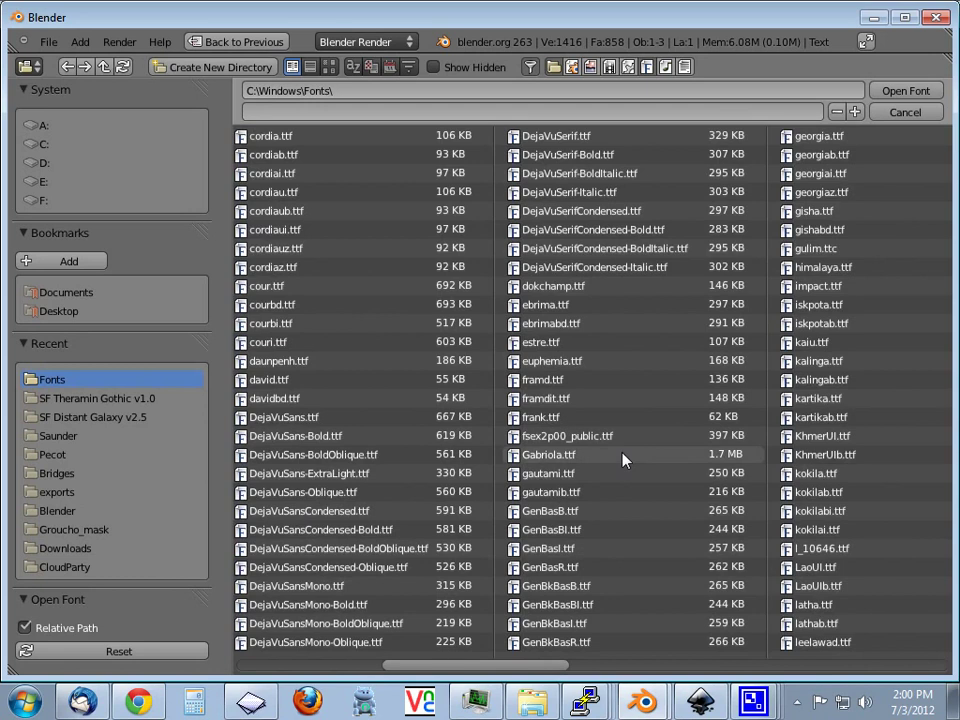
left_click(813, 138)
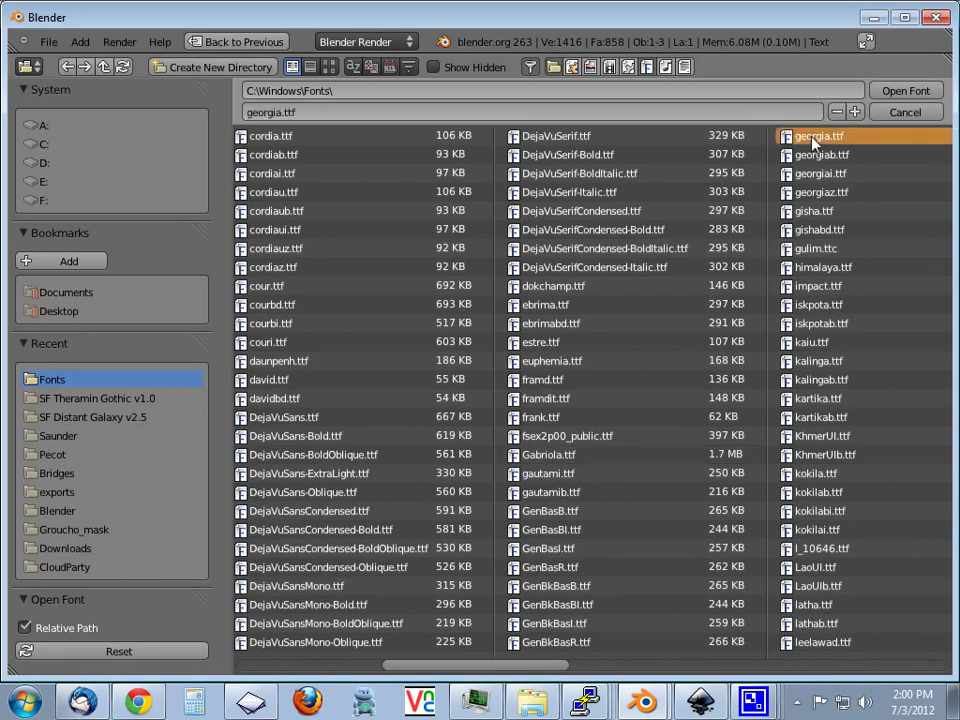
left_click(906, 92)
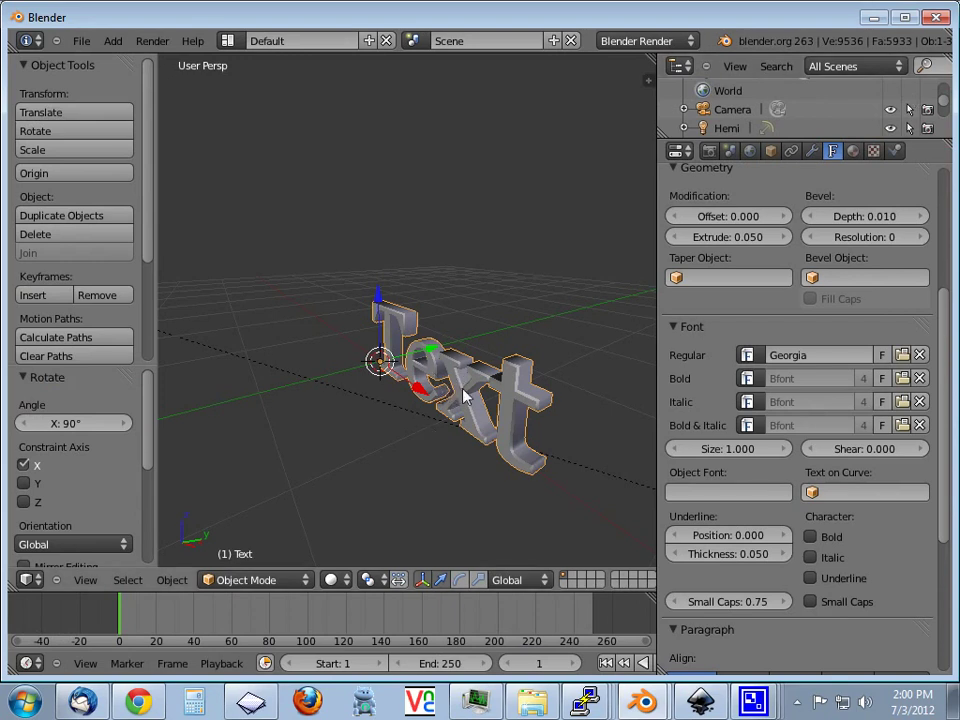
Step: Set the text's paragraph alignment to Center and view it head-on
mouse_move(465, 392)
middle_mouse_down()
mouse_move(527, 352)
mouse_move(542, 364)
mouse_move(545, 400)
mouse_move(467, 392)
middle_mouse_up()
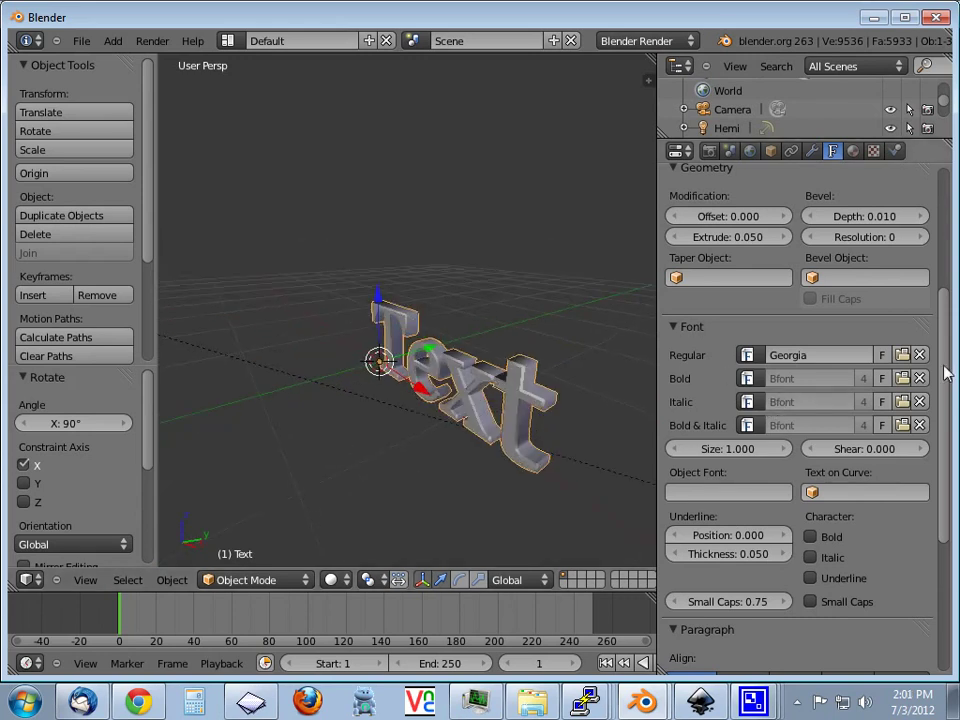
left_click_drag(943, 379, 948, 452)
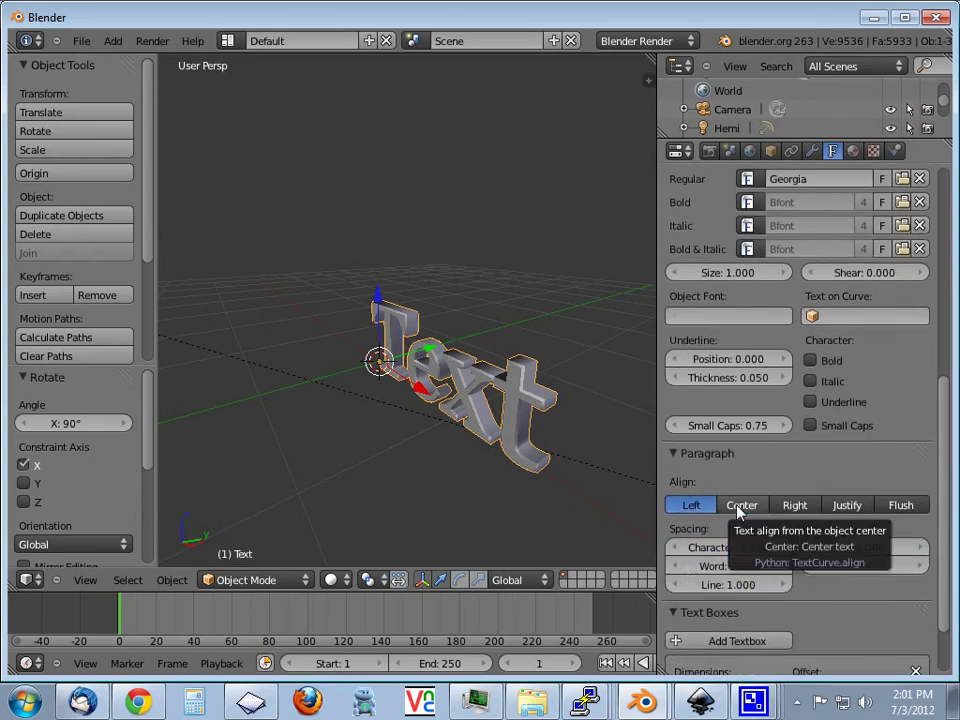
left_click(740, 505)
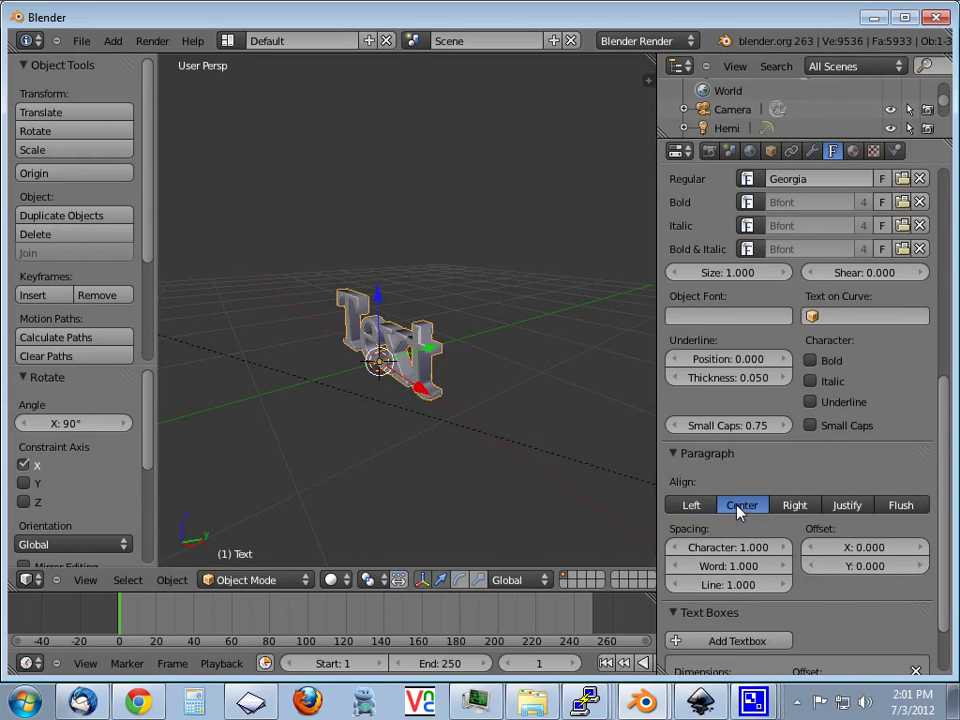
mouse_move(480, 420)
middle_mouse_down()
mouse_move(435, 407)
mouse_move(486, 326)
mouse_move(528, 344)
middle_mouse_up()
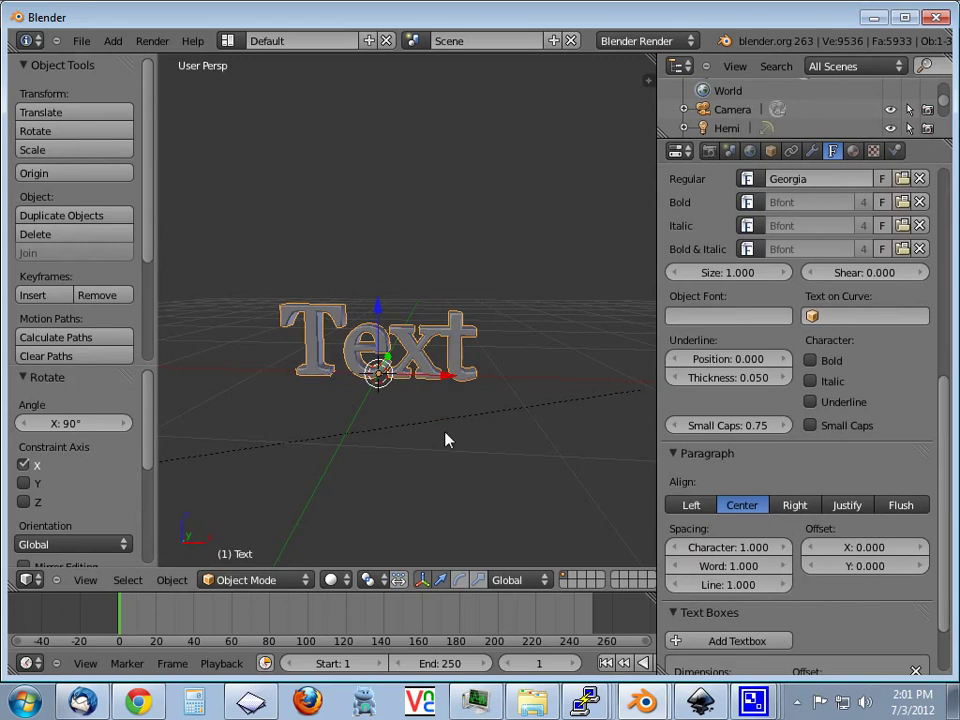
Step: Replace the word 'Text' with 'Hello!' and return to Object Mode
key("Tab")
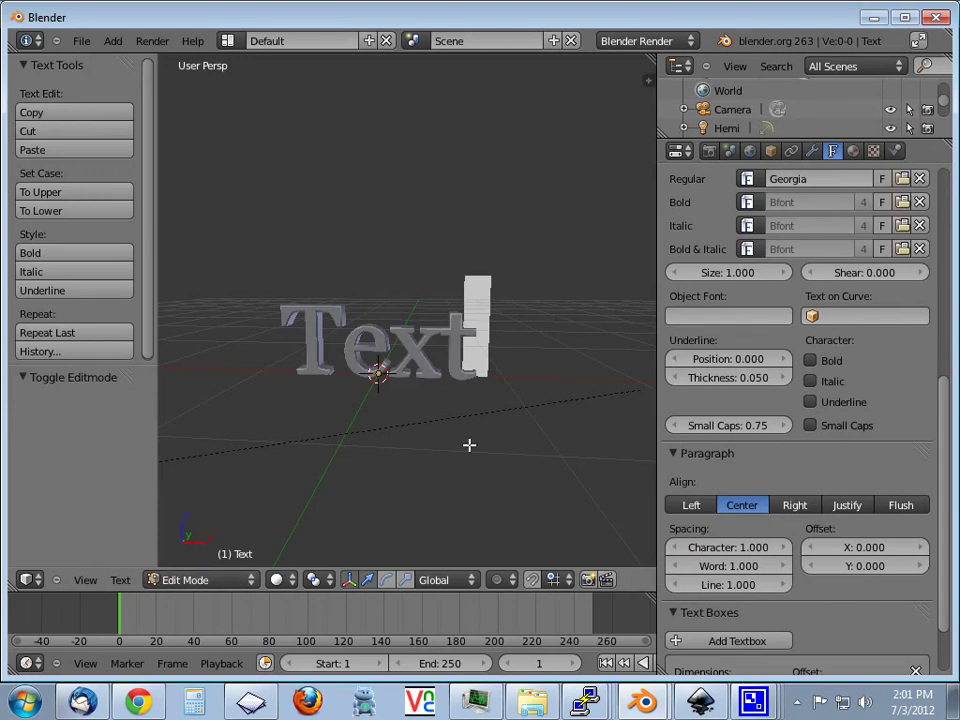
key("BackSpace")
key("BackSpace")
key("BackSpace")
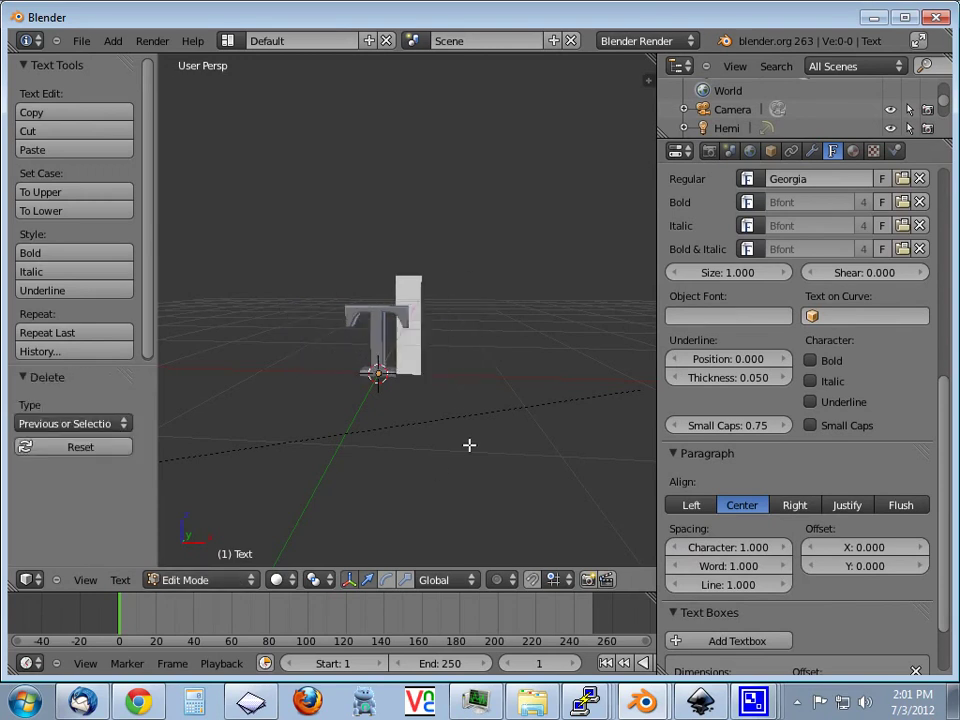
key("BackSpace")
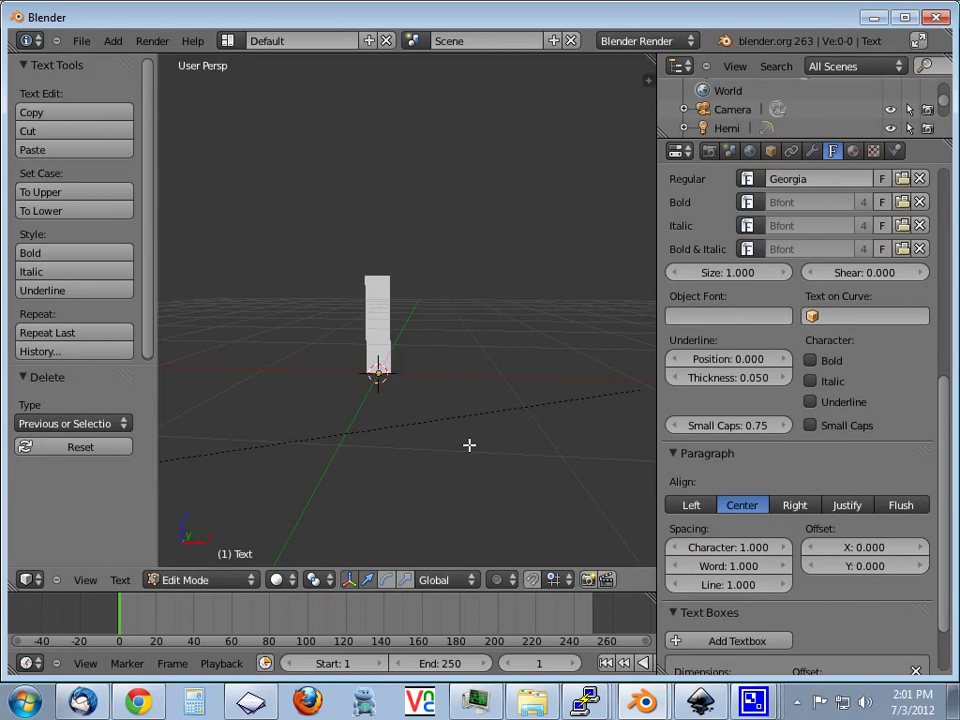
type("Hel")
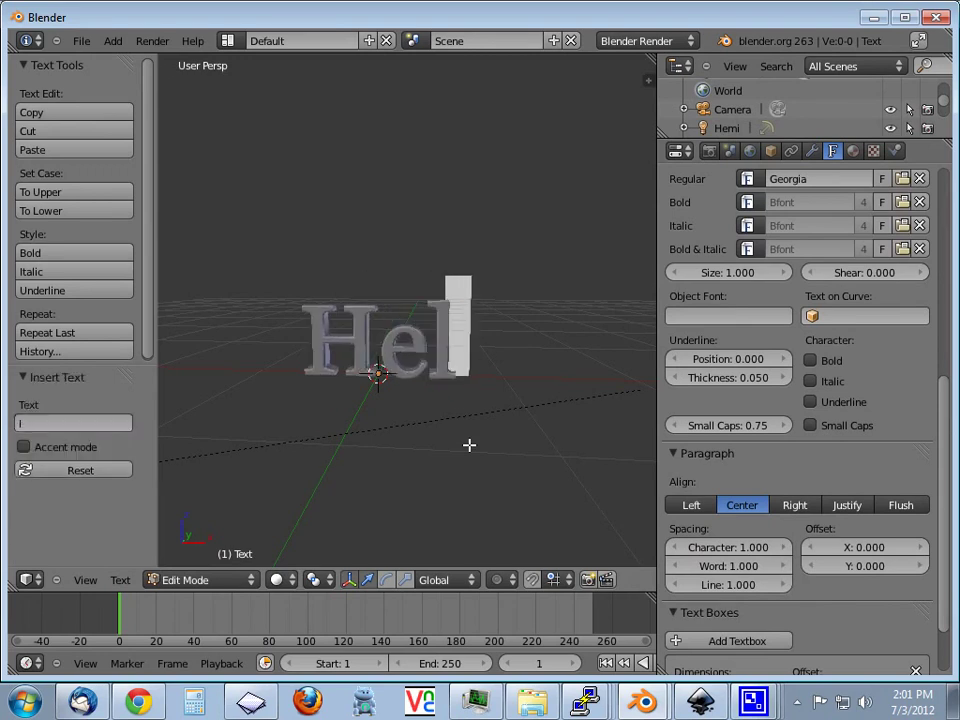
type("lo")
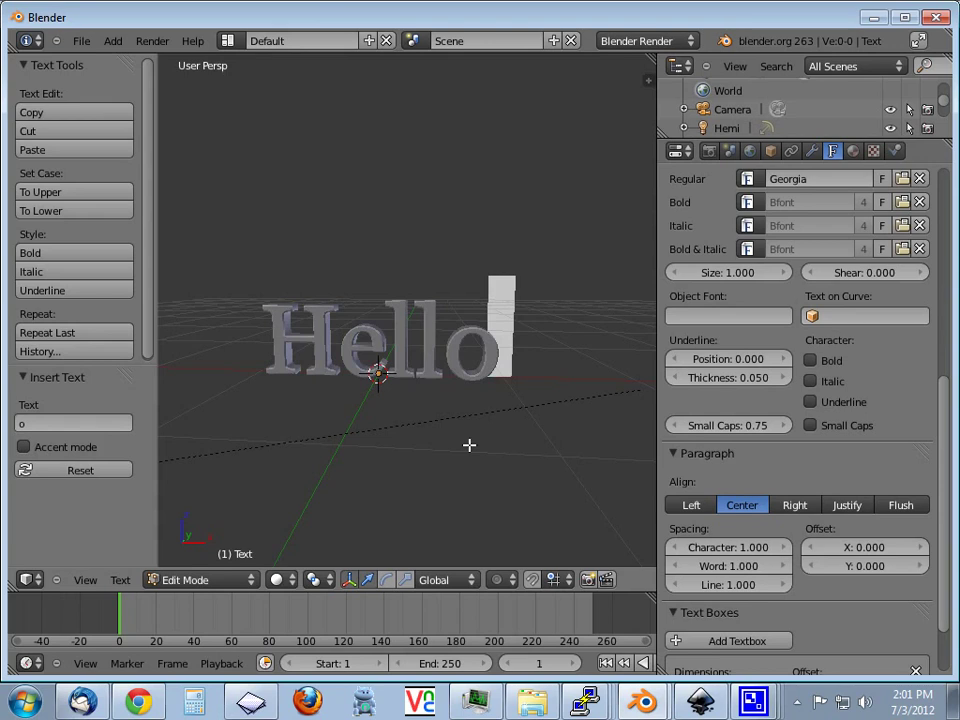
type("!")
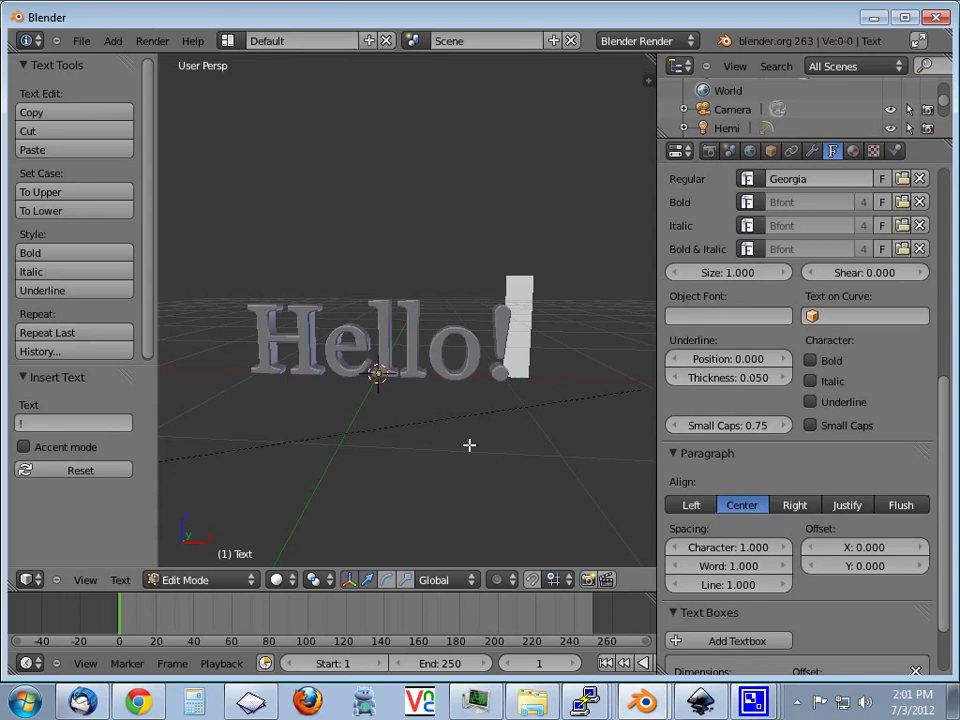
mouse_move(433, 371)
middle_mouse_down()
mouse_move(405, 381)
mouse_move(343, 435)
middle_mouse_up()
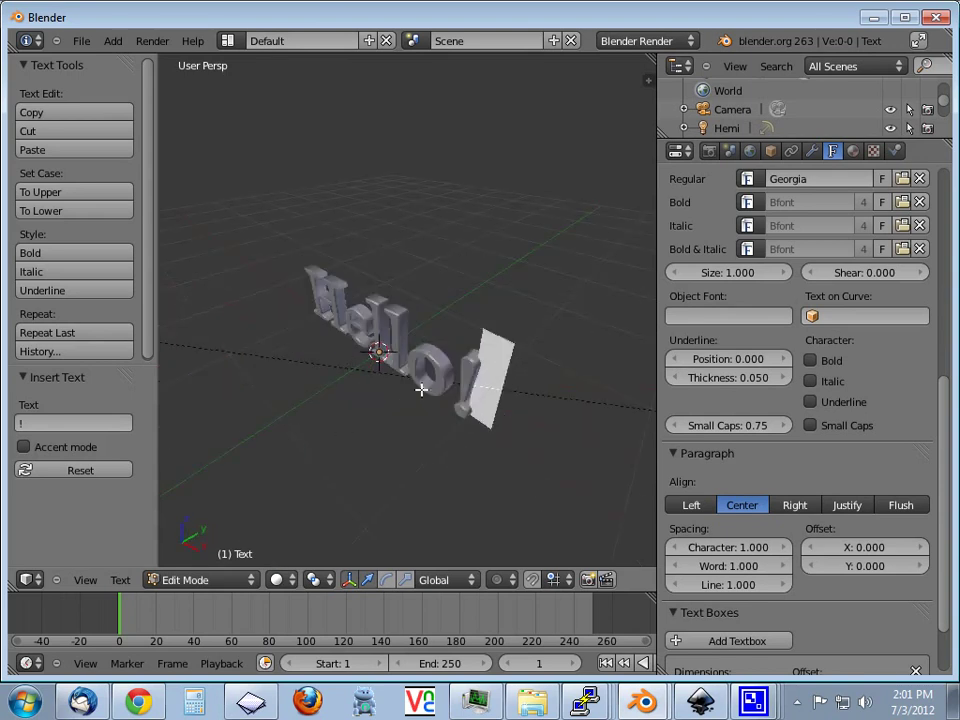
scroll(430, 450, "up", 3)
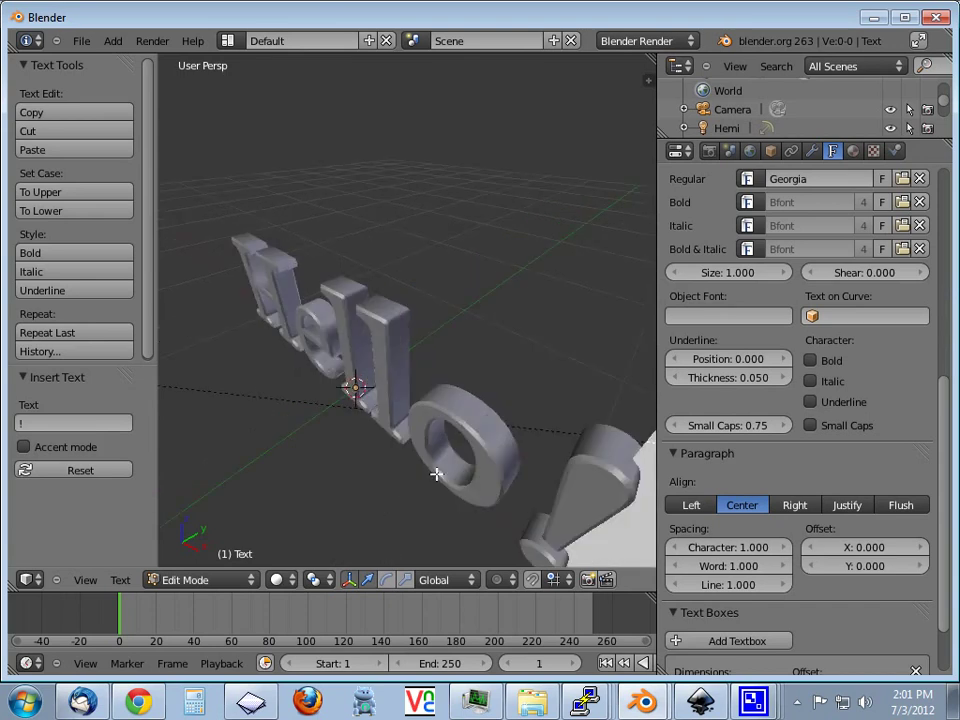
scroll(437, 460, "up", 1)
mouse_move(437, 445)
middle_mouse_down()
mouse_move(441, 398)
mouse_move(407, 396)
mouse_move(407, 349)
mouse_move(597, 362)
middle_mouse_up()
middle_click_drag(506, 366, 594, 366)
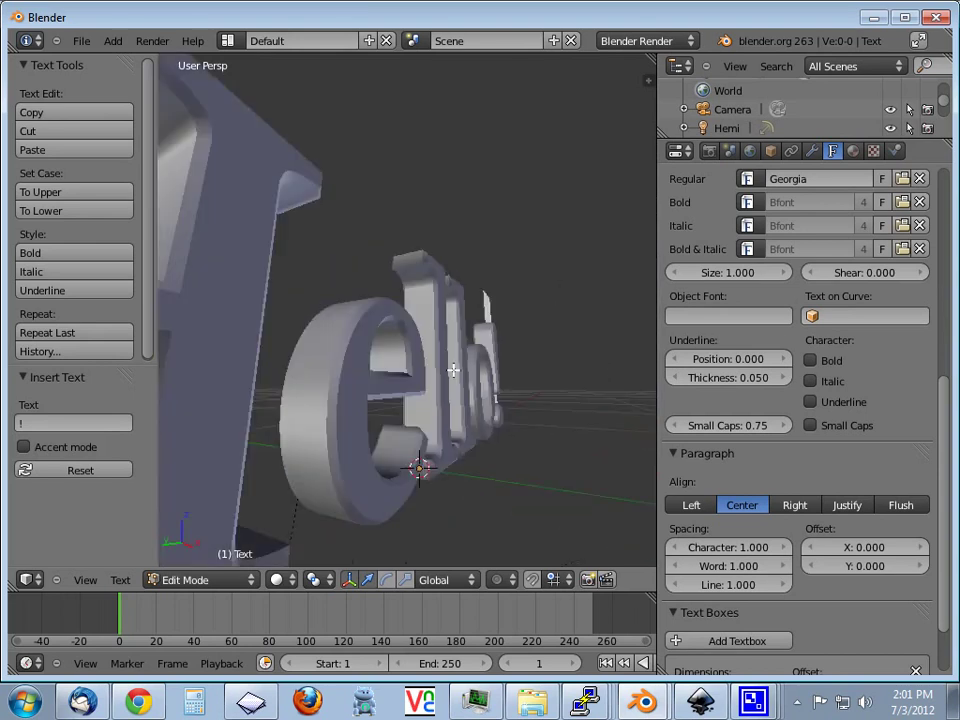
mouse_move(435, 381)
middle_mouse_down()
mouse_move(452, 300)
mouse_move(302, 377)
mouse_move(268, 353)
middle_mouse_up()
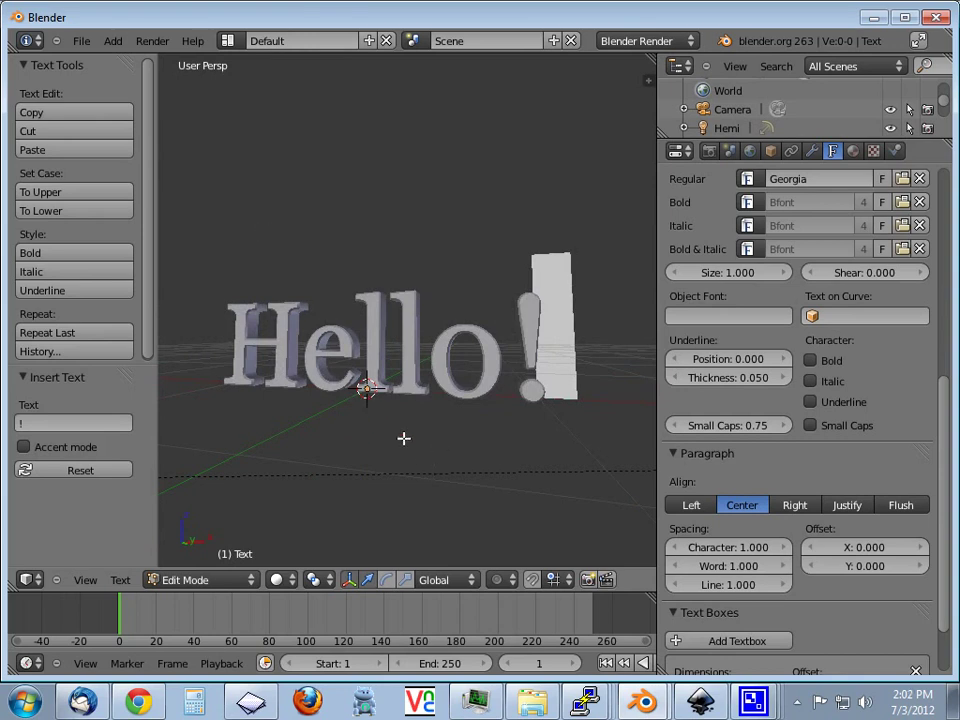
key("Tab")
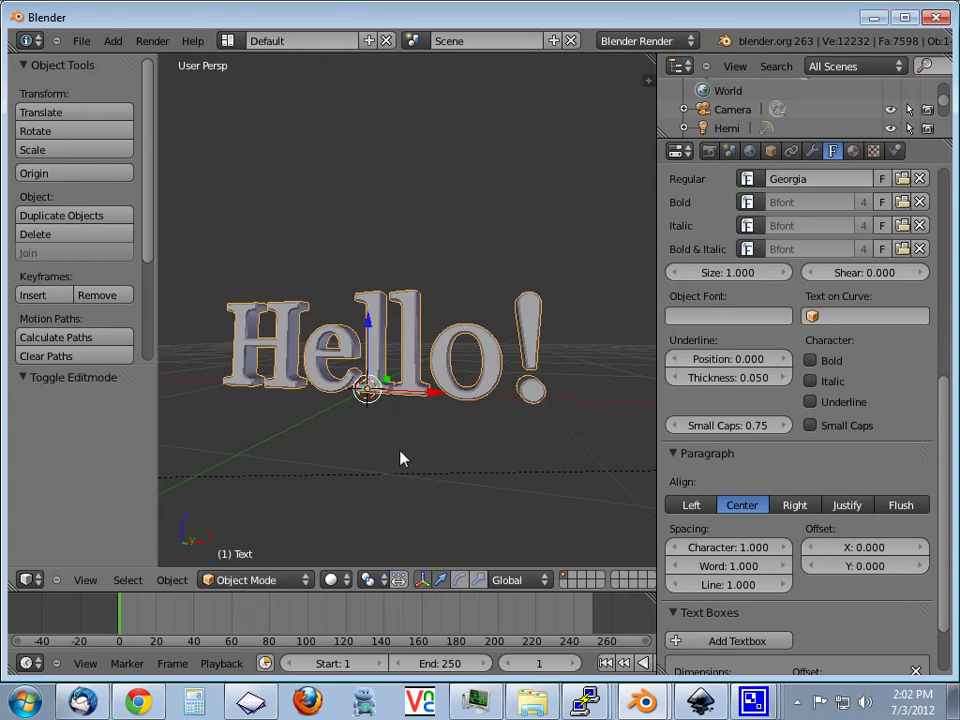
Step: Convert the Hello! text to a mesh via Alt+C, Mesh from Curve/Meta/Surf/Text
key("alt+c")
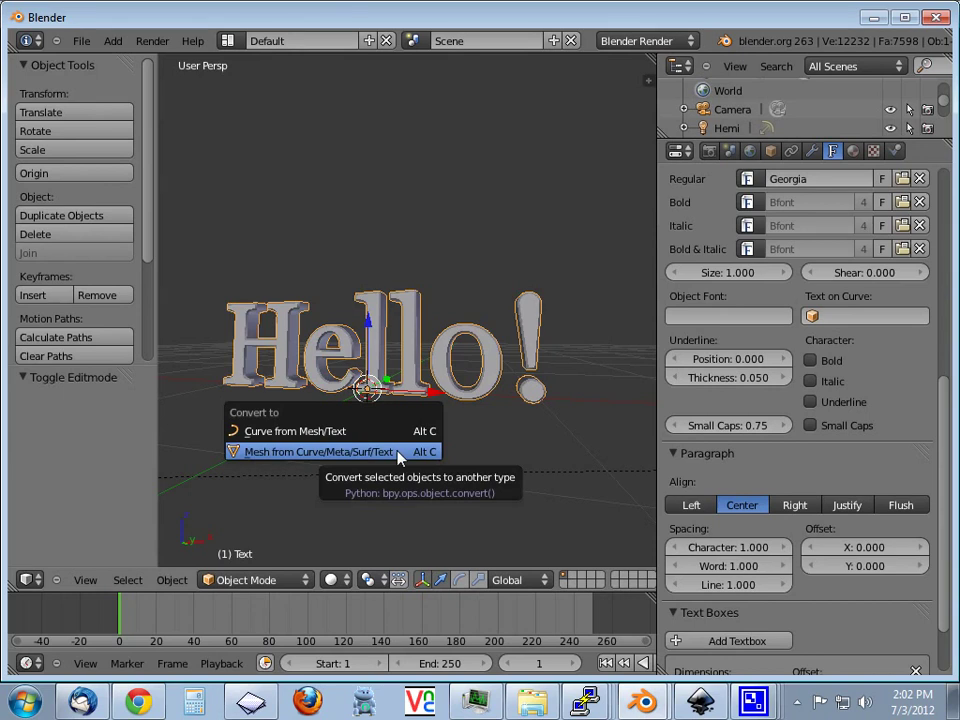
left_click(398, 456)
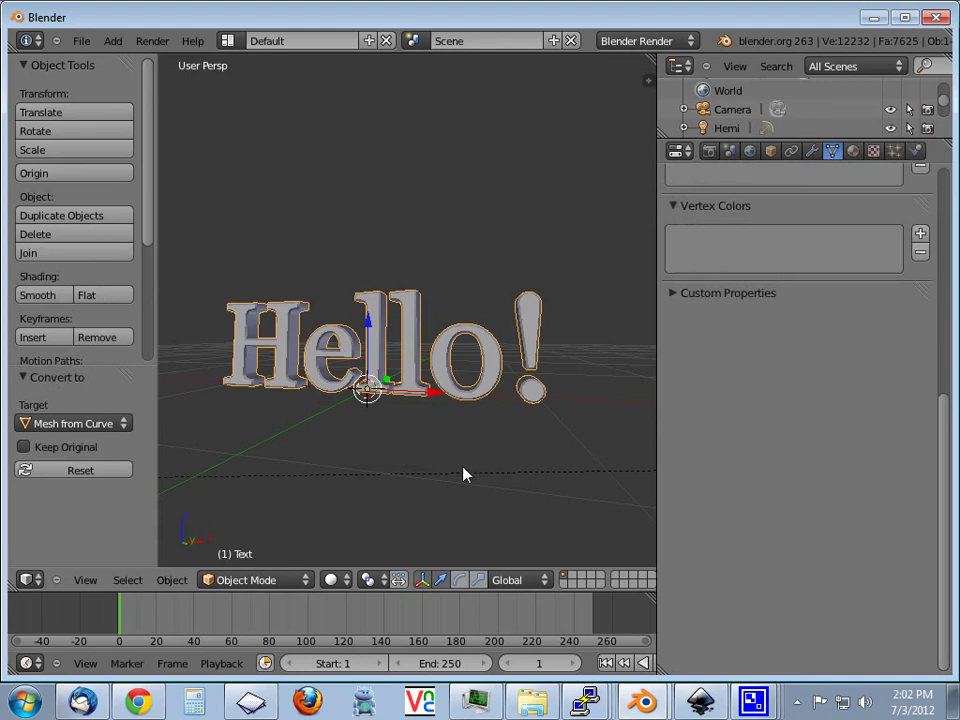
mouse_move(446, 339)
middle_mouse_down()
mouse_move(420, 379)
mouse_move(411, 370)
middle_mouse_up()
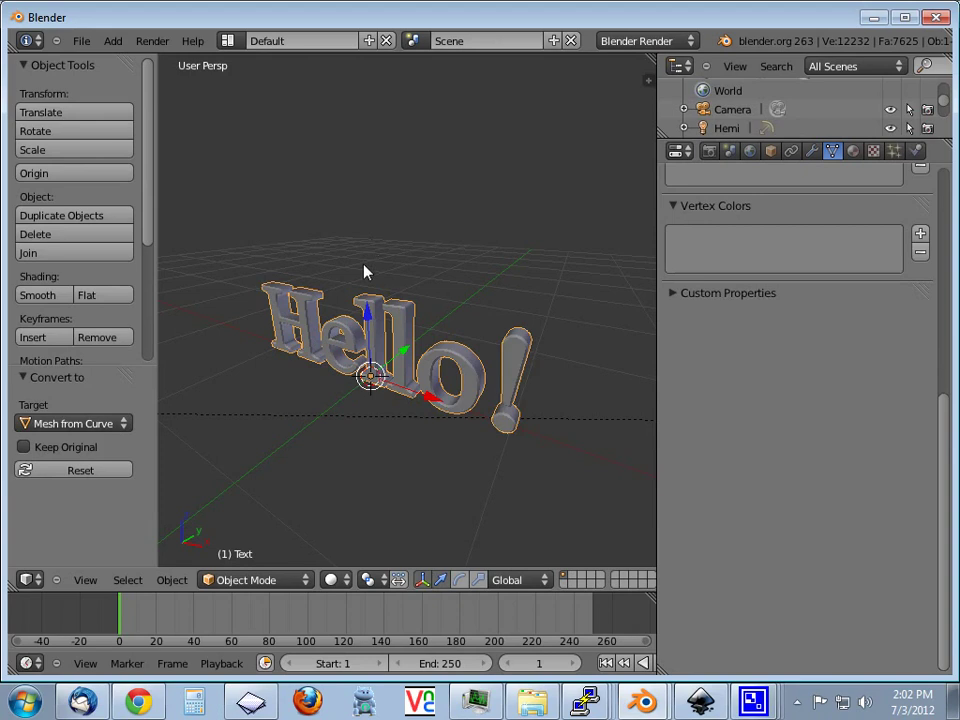
Step: Deselect, zoom in on the Hello! mesh and enter Edit Mode
key("a")
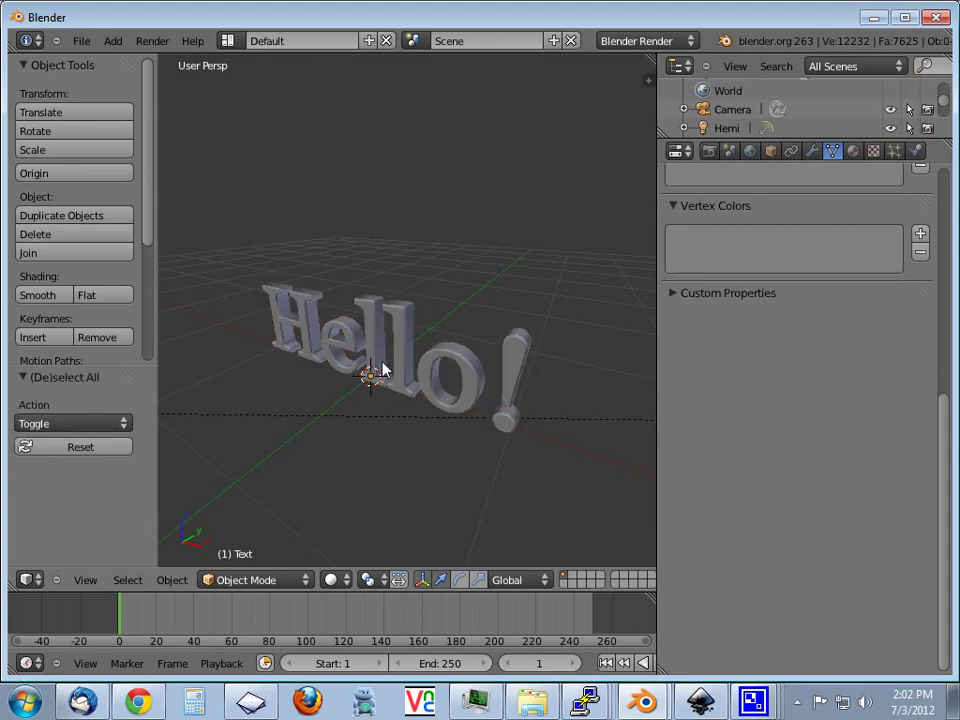
scroll(368, 428, "up", 4)
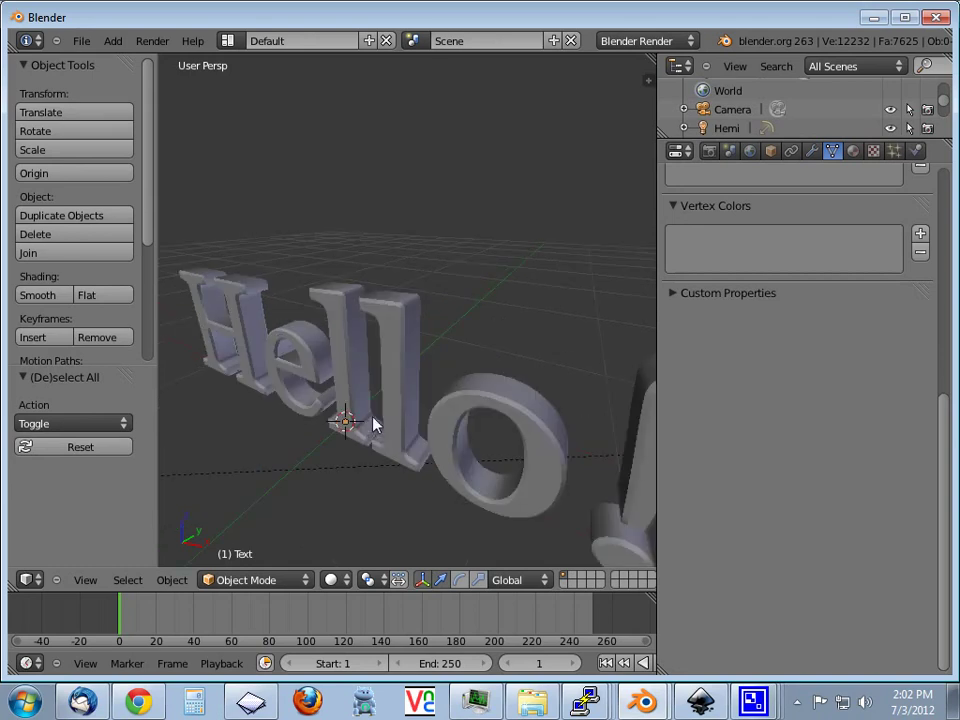
key("Tab")
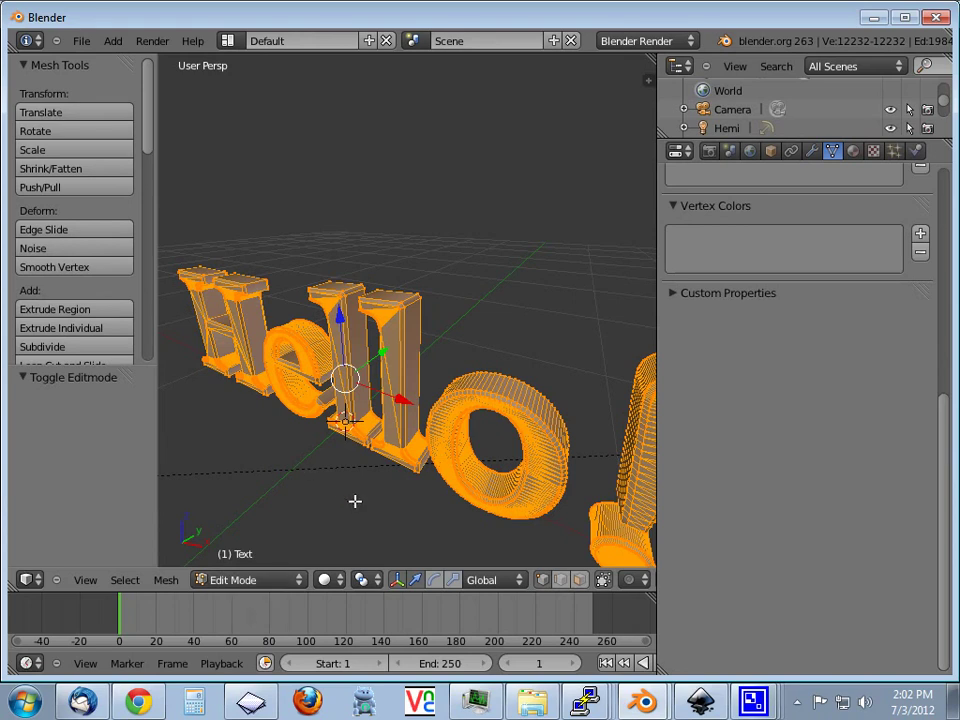
Step: Deselect all vertices and switch the Hello! mesh from Edit Mode to Object Mode
key("a")
mouse_move(392, 441)
middle_mouse_down()
mouse_move(403, 327)
mouse_move(568, 399)
mouse_move(540, 409)
mouse_move(344, 410)
mouse_move(339, 343)
mouse_move(349, 390)
mouse_move(161, 377)
mouse_move(465, 388)
mouse_move(398, 387)
middle_mouse_up()
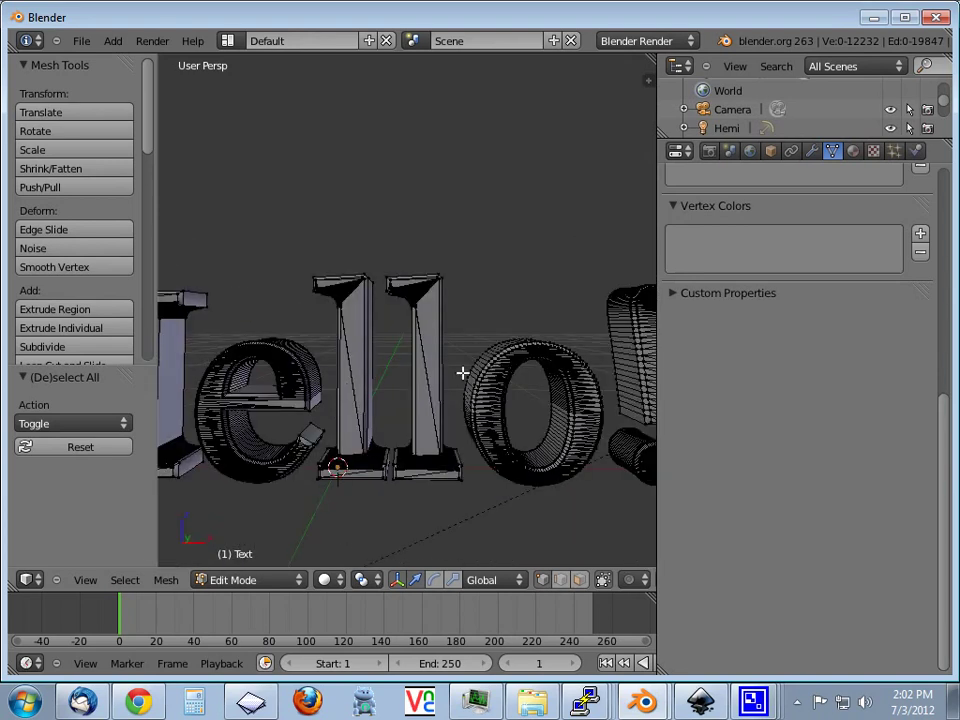
middle_click_drag(462, 373, 403, 411)
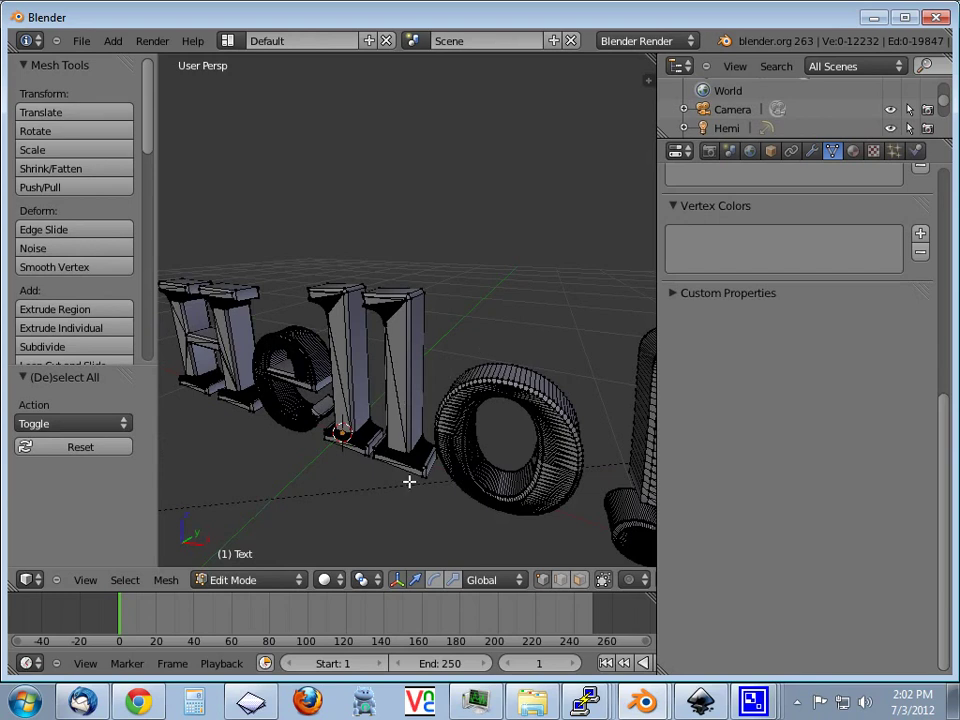
left_click(298, 580)
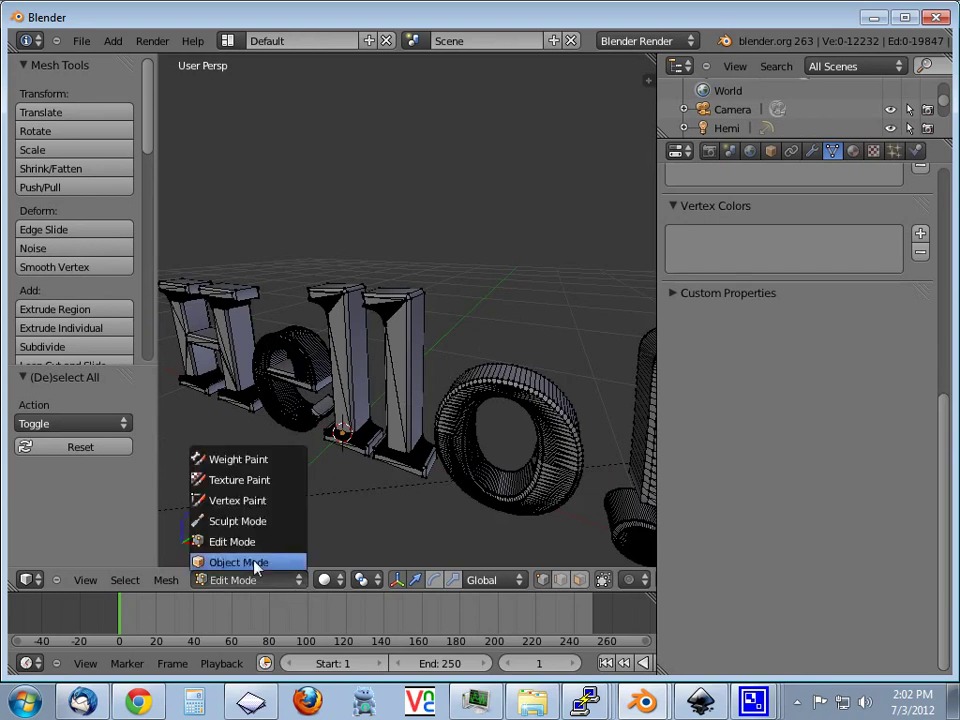
left_click(254, 563)
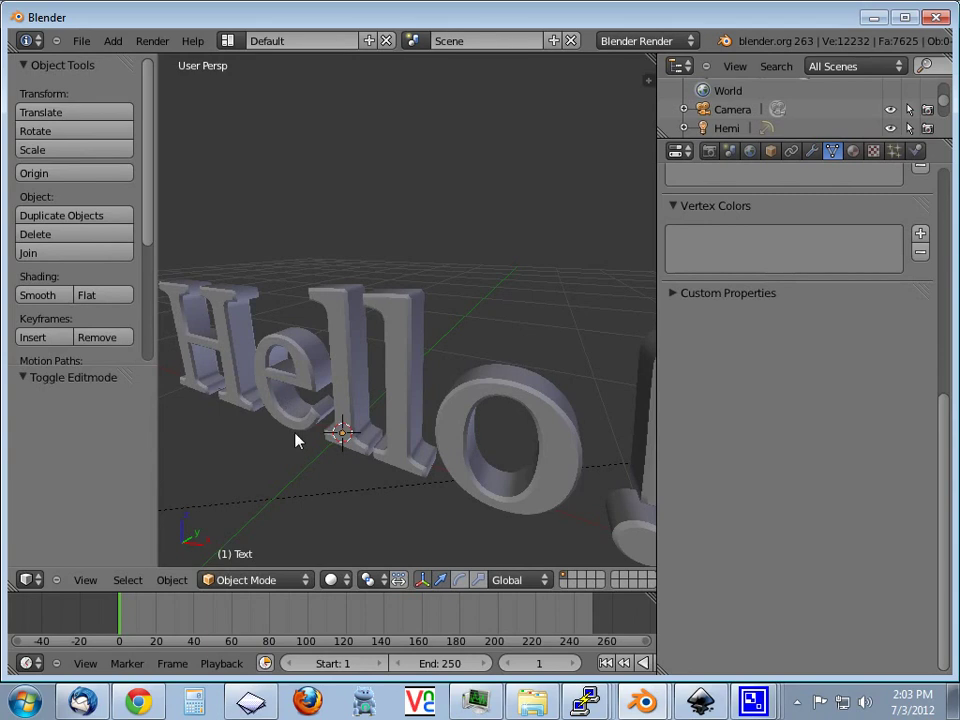
Step: Select the Hello text object and add a Decimate modifier from the Modifiers tab
key("Tab")
key("Tab")
key("a")
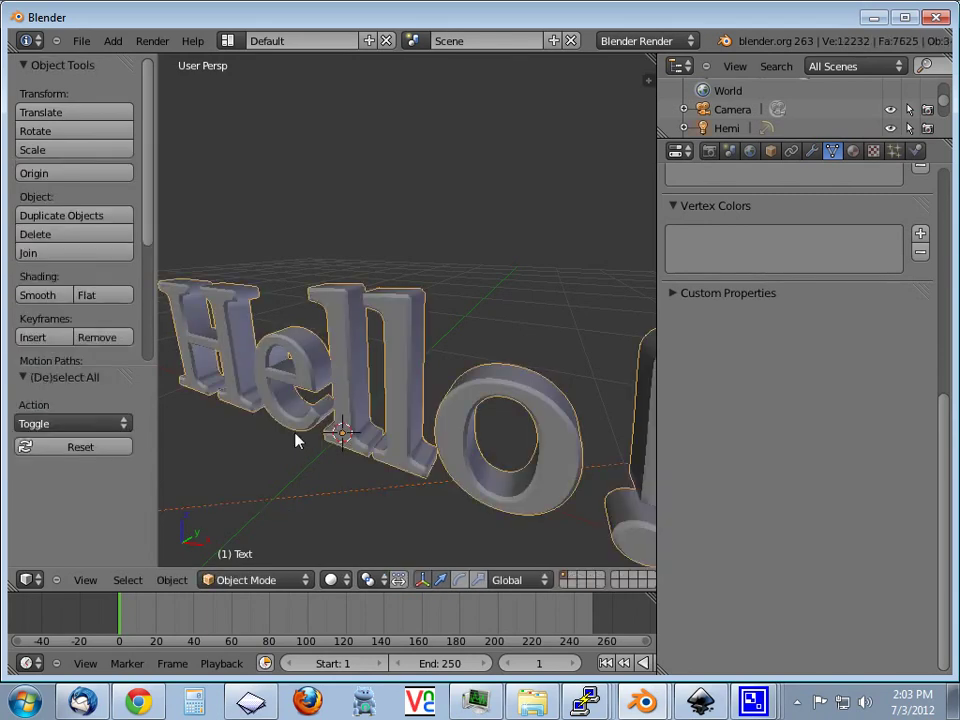
key("a")
right_click(397, 364)
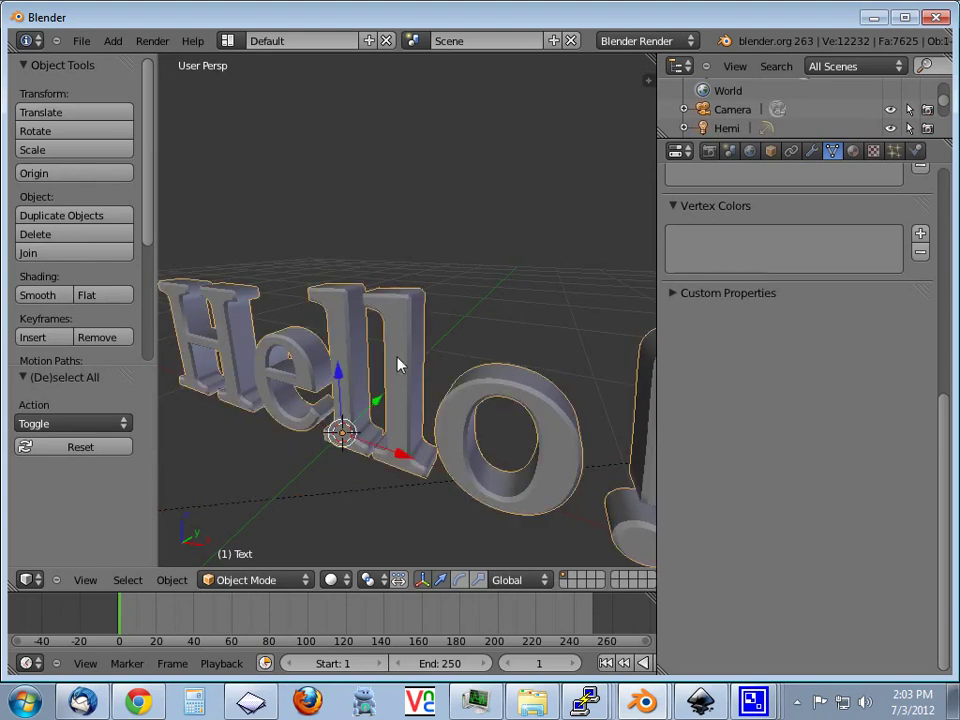
left_click(811, 152)
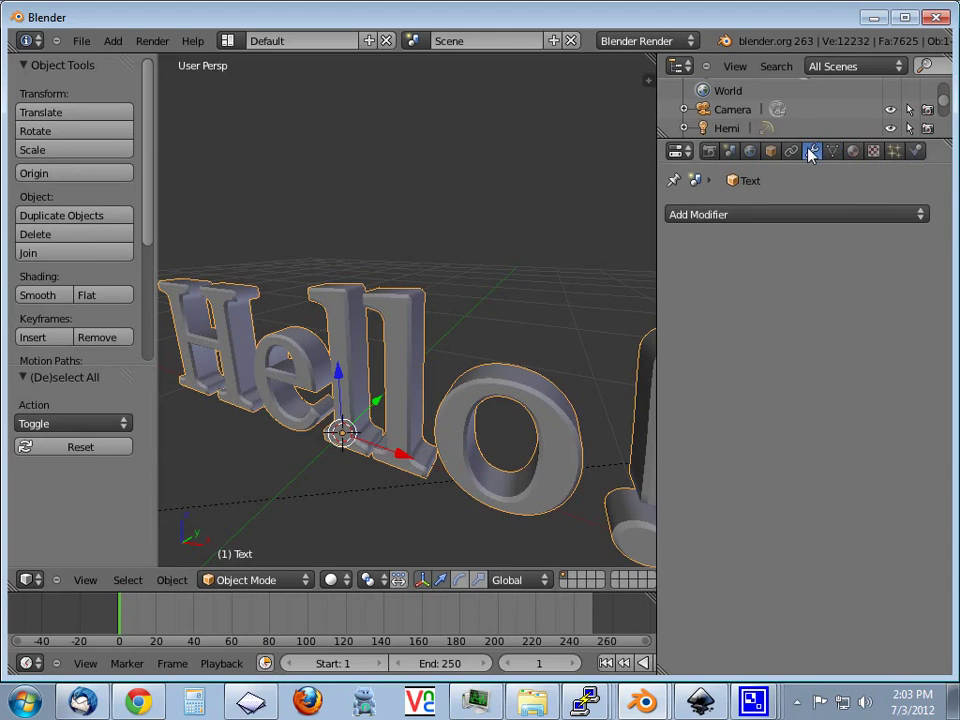
left_click(706, 216)
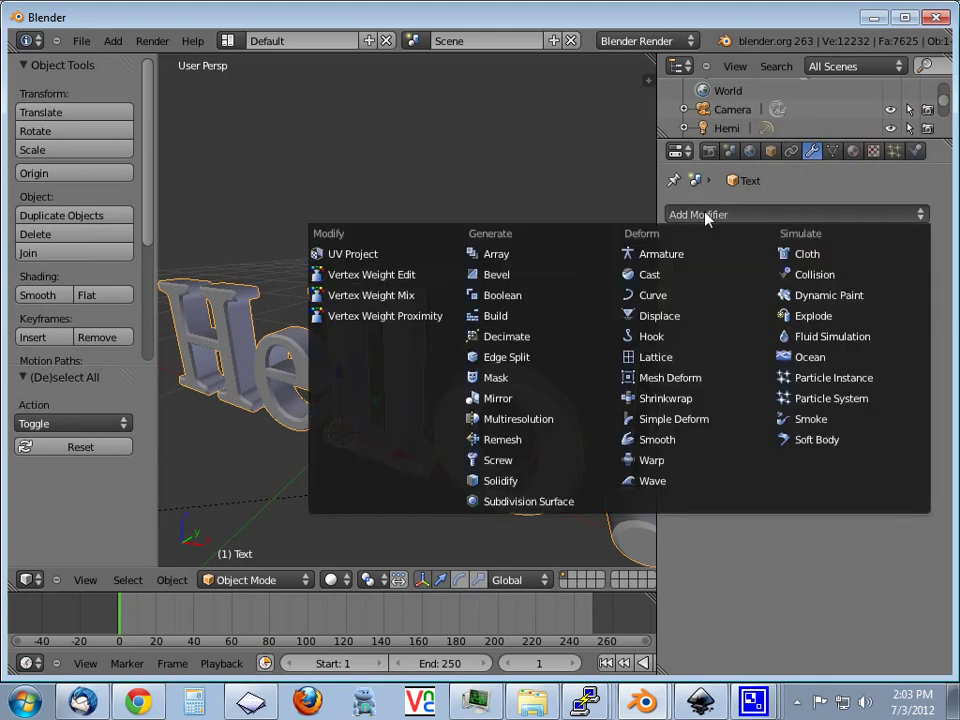
left_click(556, 337)
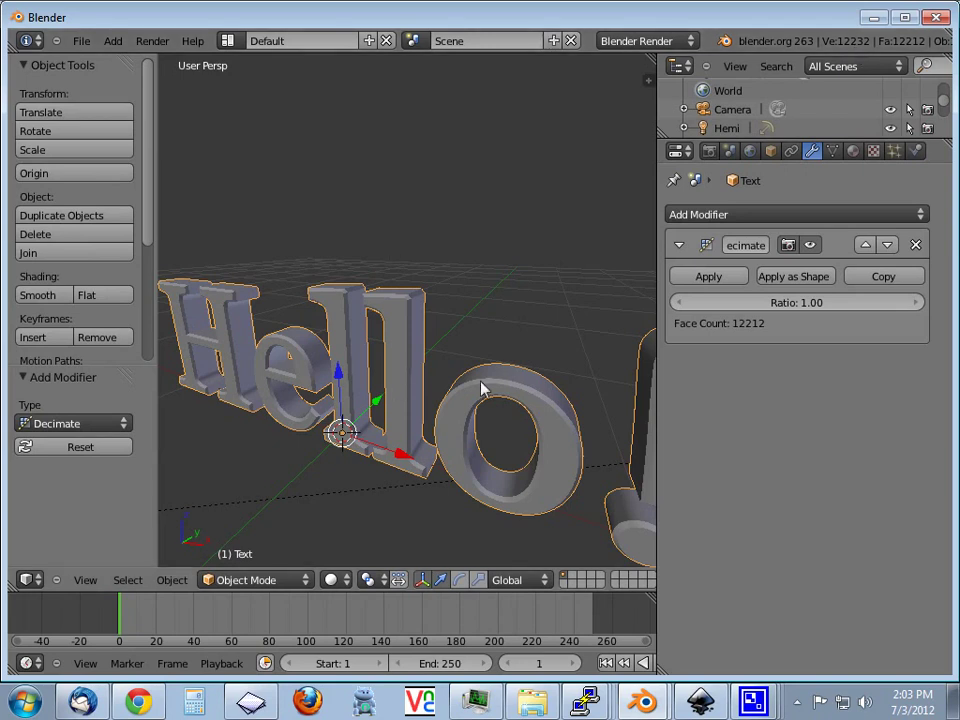
Step: Set the Decimate ratio to 0.5 and apply it, reducing the mesh to 6106 faces
left_click(795, 302)
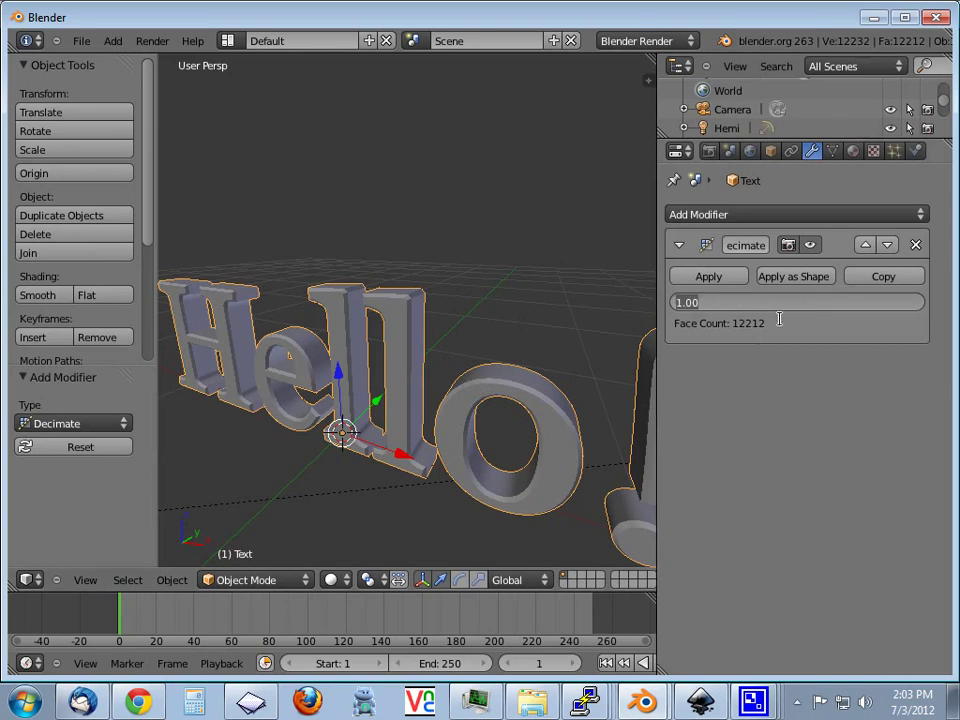
key("BackSpace")
type(".5")
key("Return")
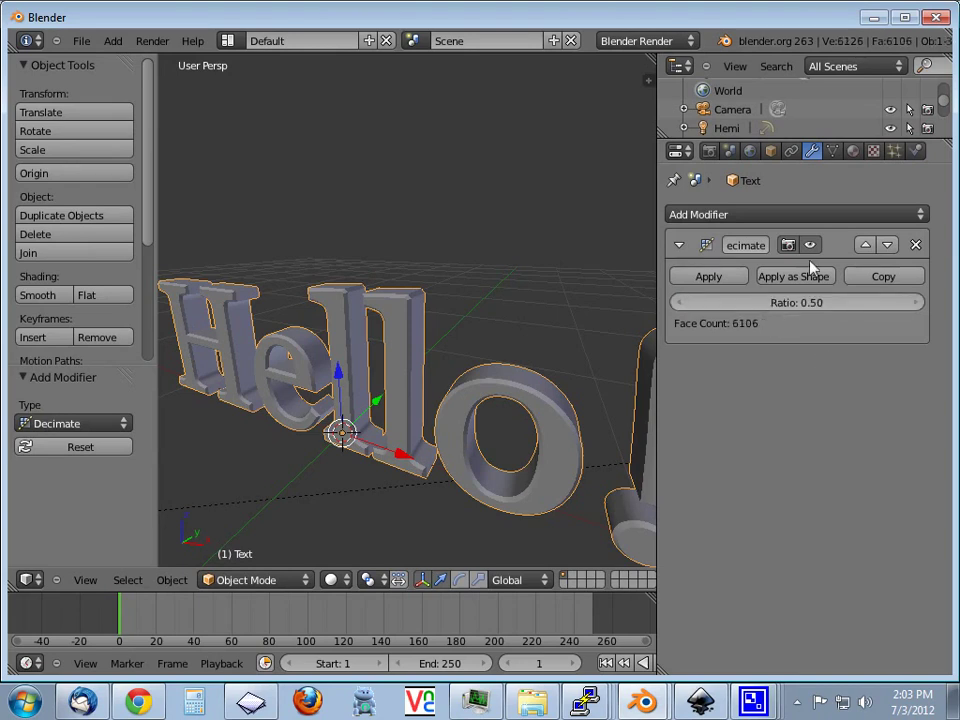
left_click(710, 278)
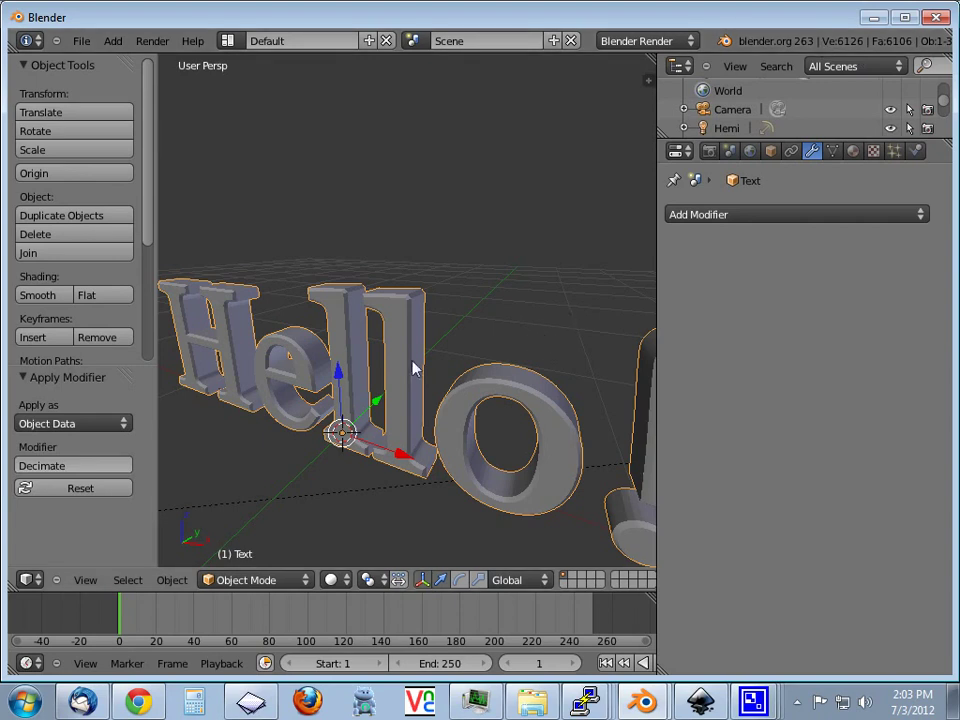
mouse_move(505, 402)
middle_mouse_down()
mouse_move(315, 381)
mouse_move(328, 371)
mouse_move(551, 381)
mouse_move(581, 463)
middle_mouse_up()
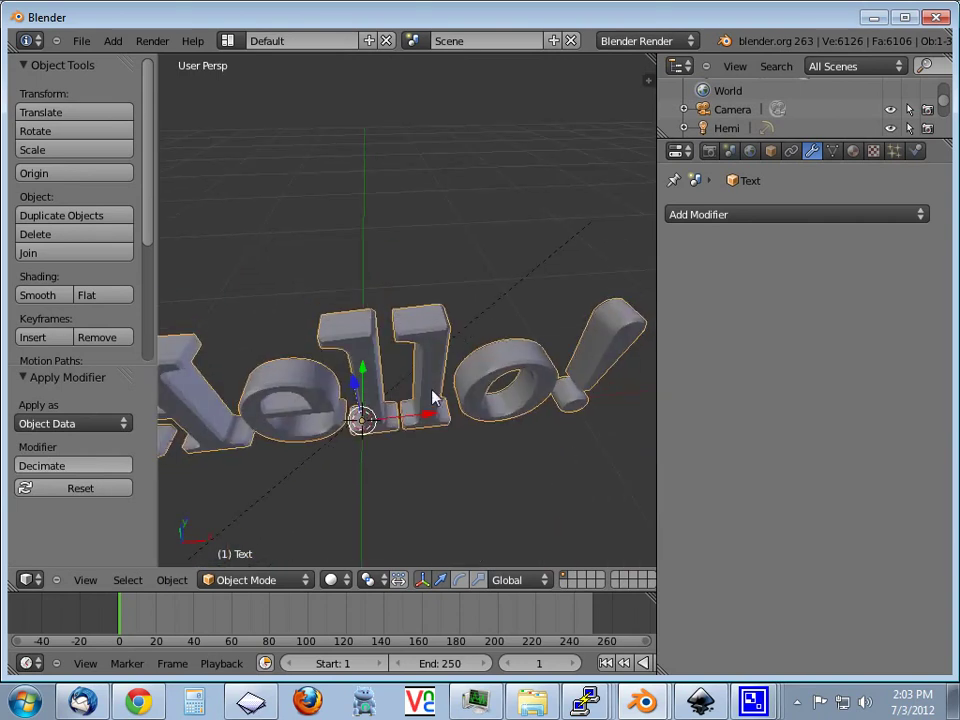
Step: Enter Edit Mode and set up a zoomed orthographic top view of the Hello mesh
key("a")
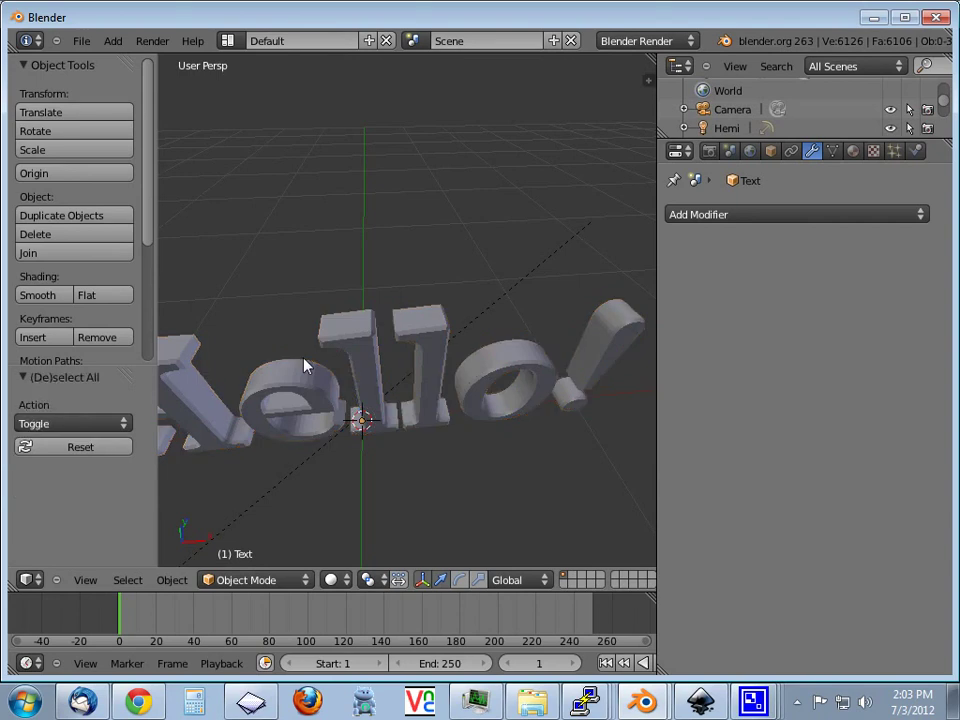
key("Tab")
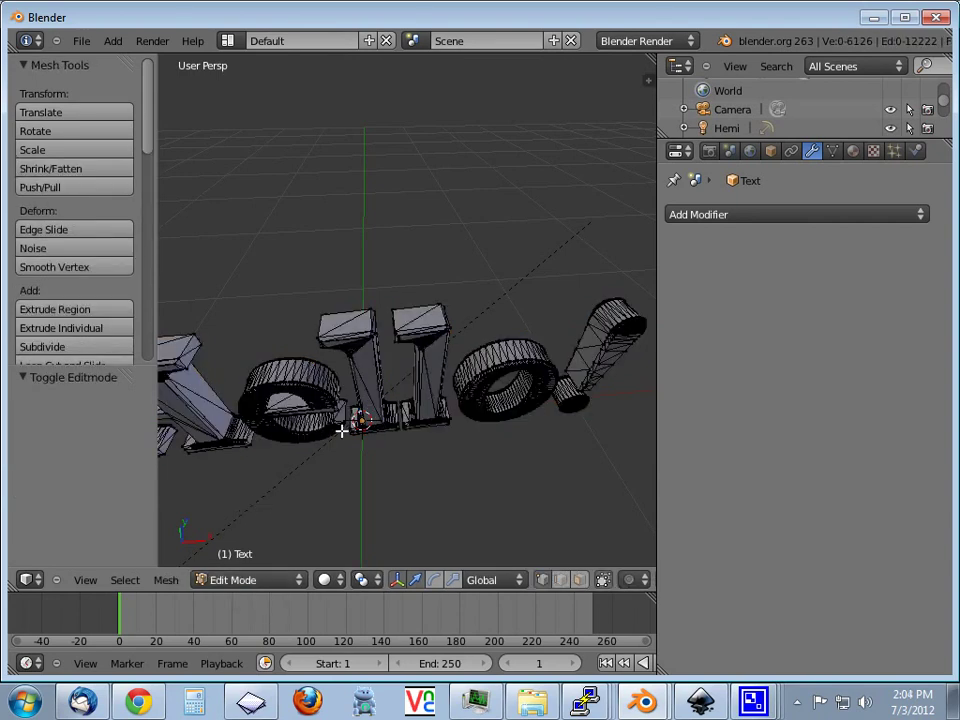
mouse_move(349, 400)
middle_mouse_down()
mouse_move(327, 456)
mouse_move(341, 495)
middle_mouse_up()
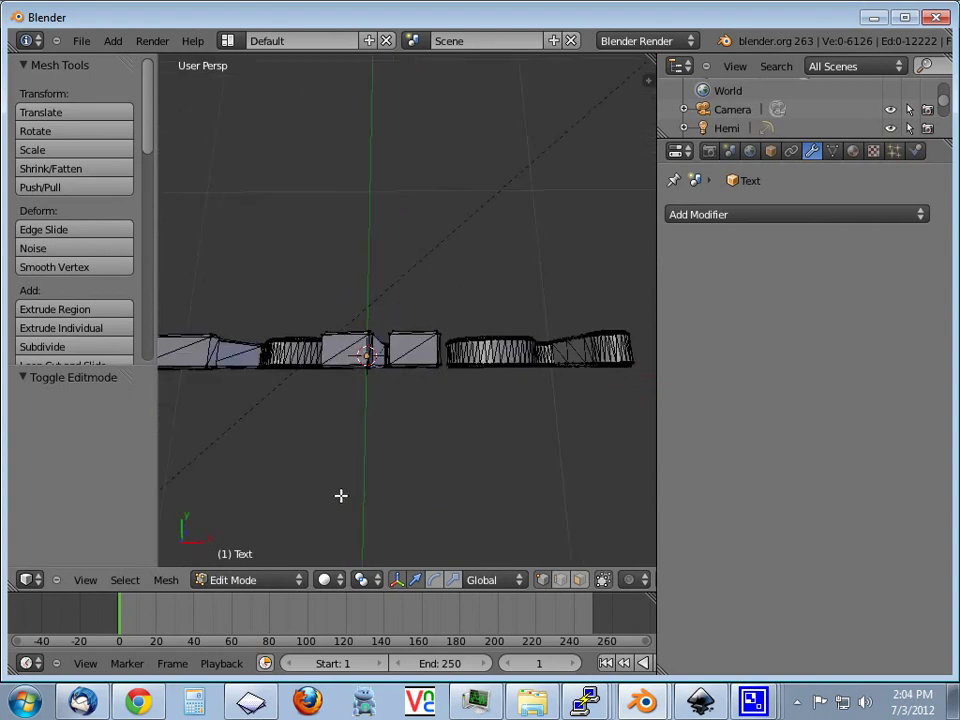
key("KP_7")
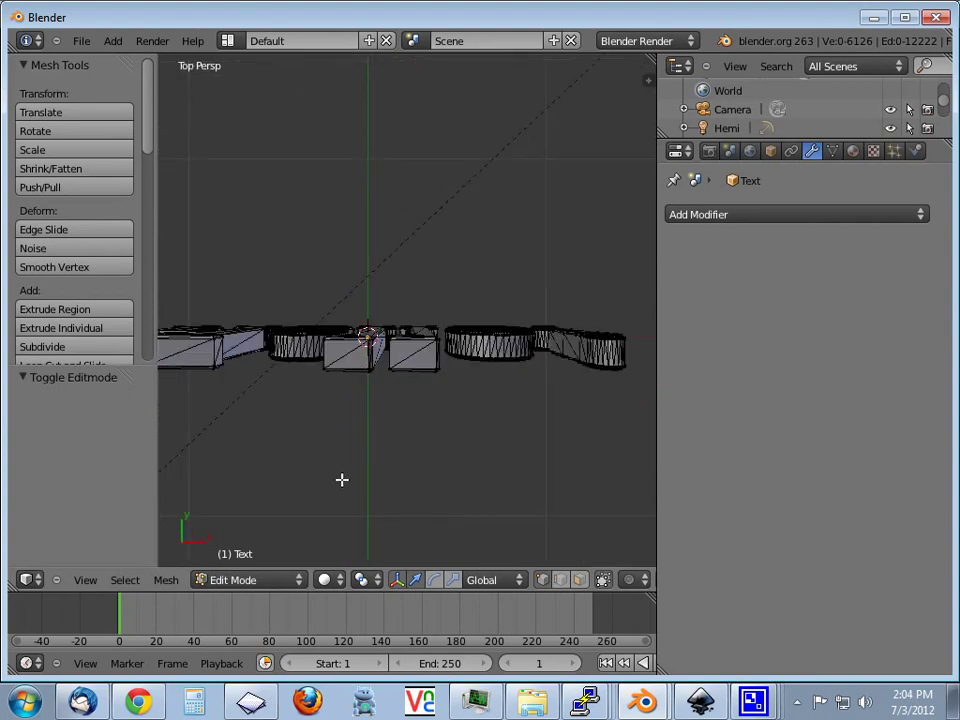
key("KP_5")
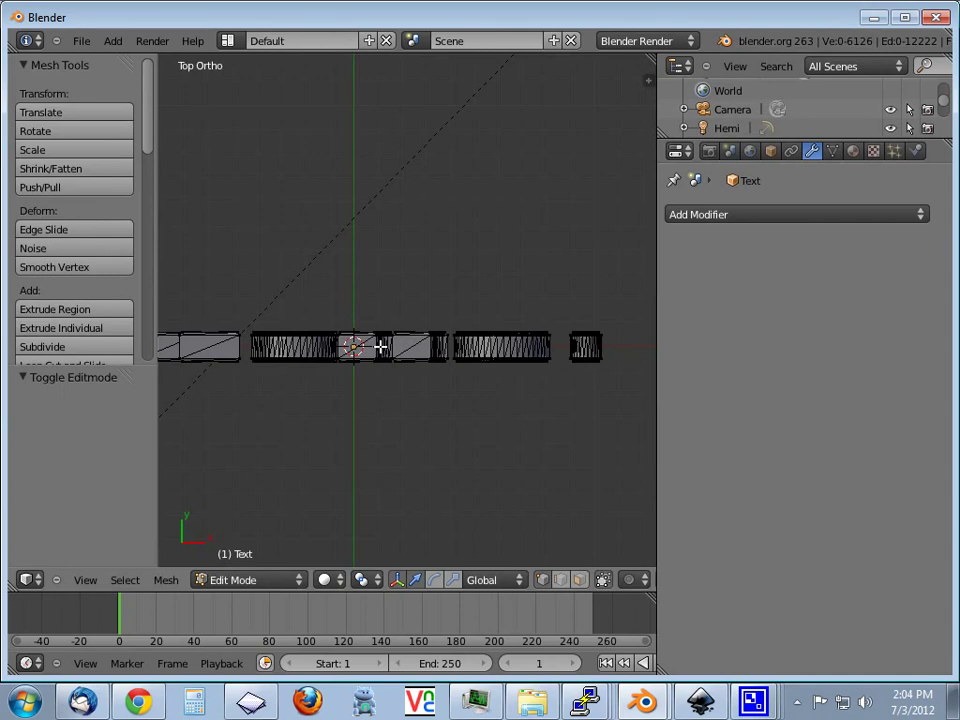
scroll(377, 433, "up", 3)
scroll(375, 456, "up", 1)
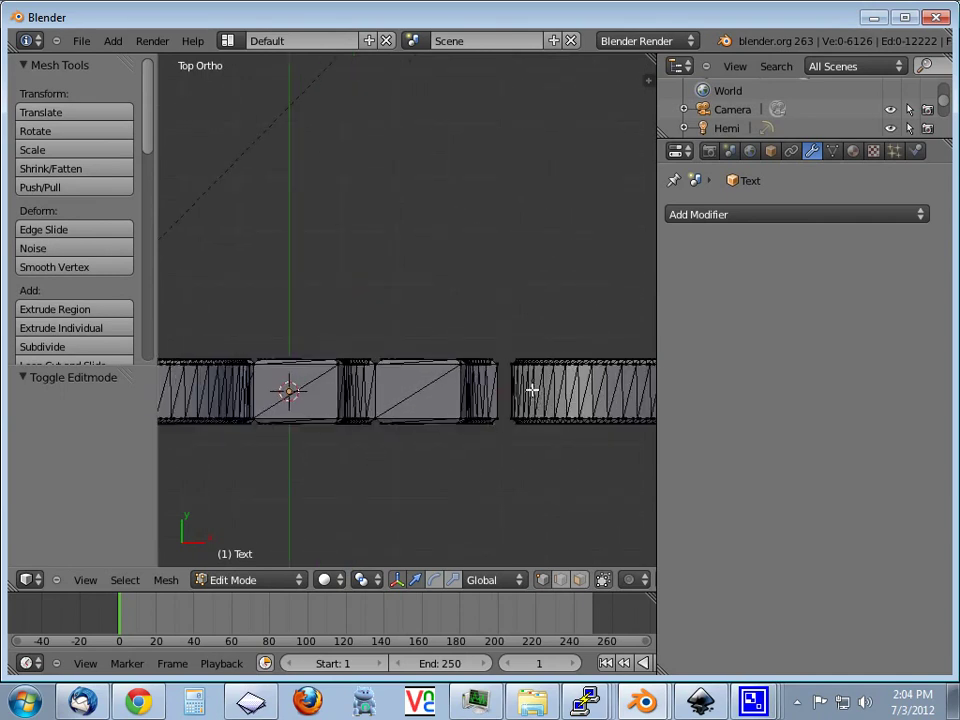
mouse_move(532, 390)
middle_mouse_down("shift")
mouse_move(296, 386)
mouse_move(293, 317)
middle_mouse_up("shift")
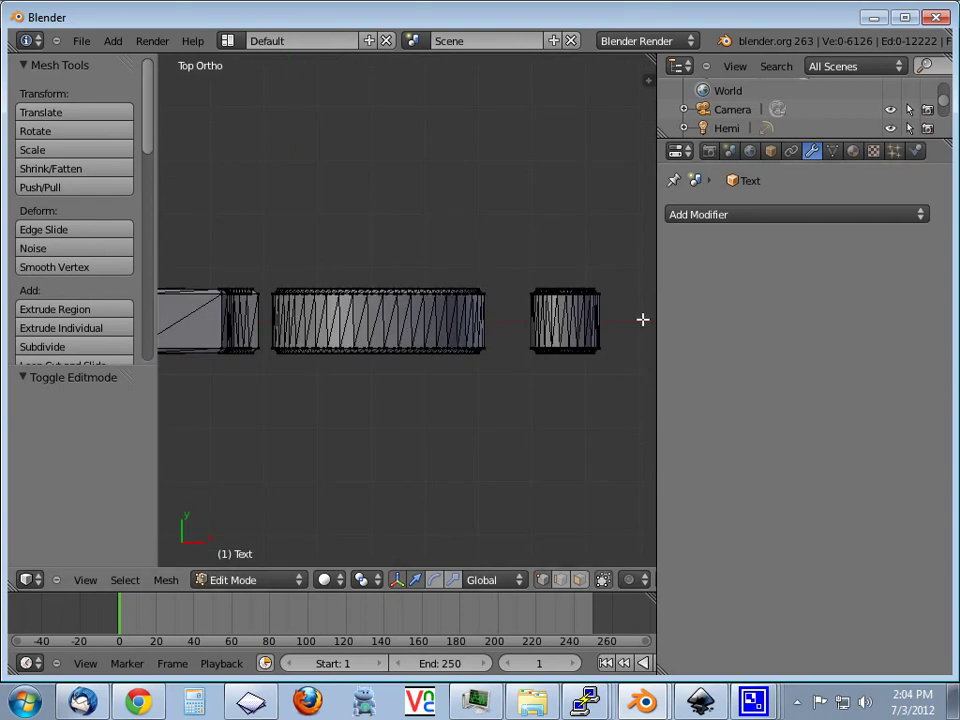
left_click_drag(656, 308, 846, 306)
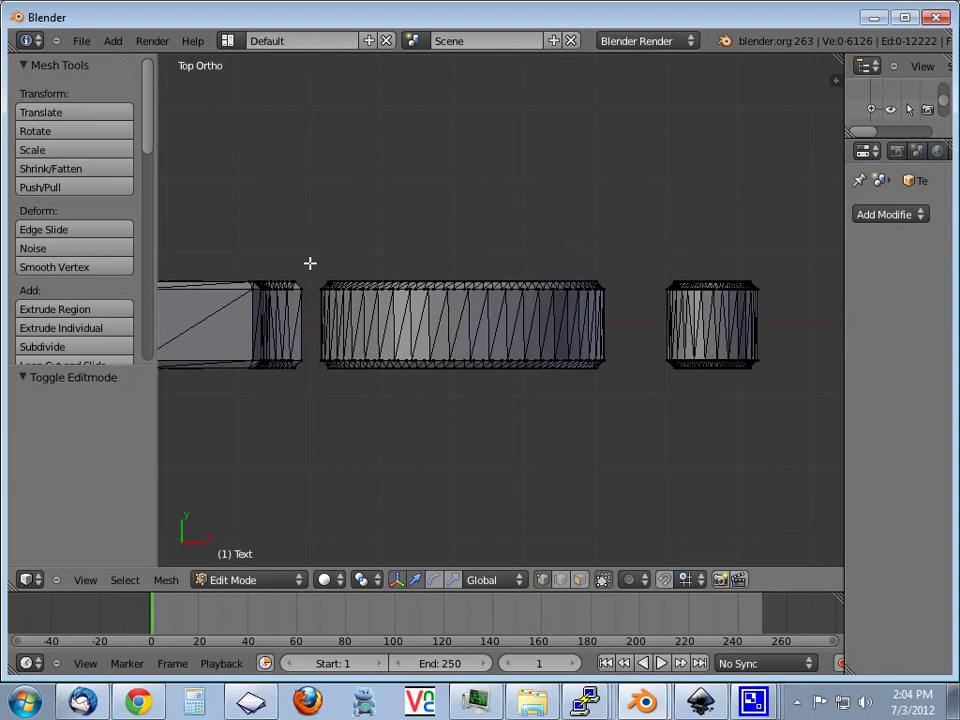
Step: Box-select the dense top vertices of the o and ! in wireframe and delete them
key("z")
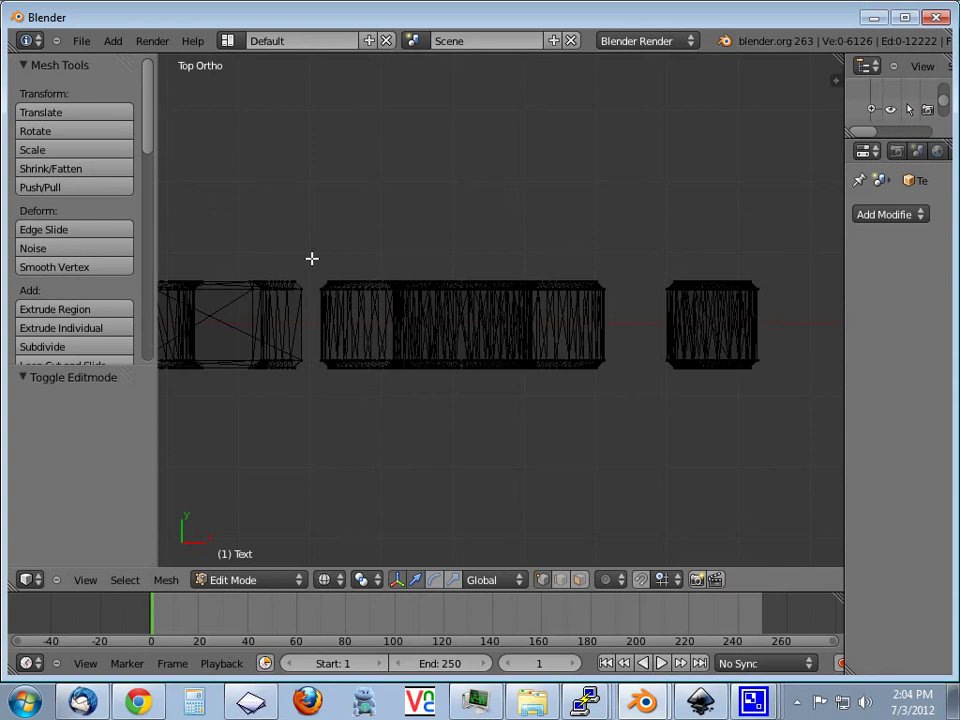
key("b")
left_click_drag(312, 258, 793, 284)
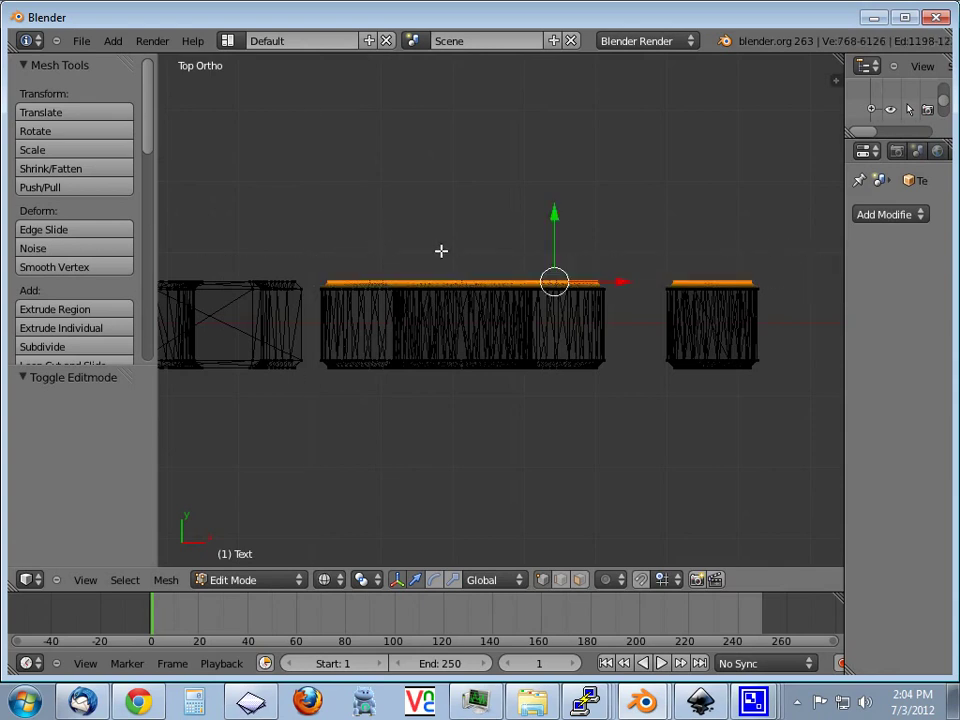
middle_click_drag(505, 319, 501, 396)
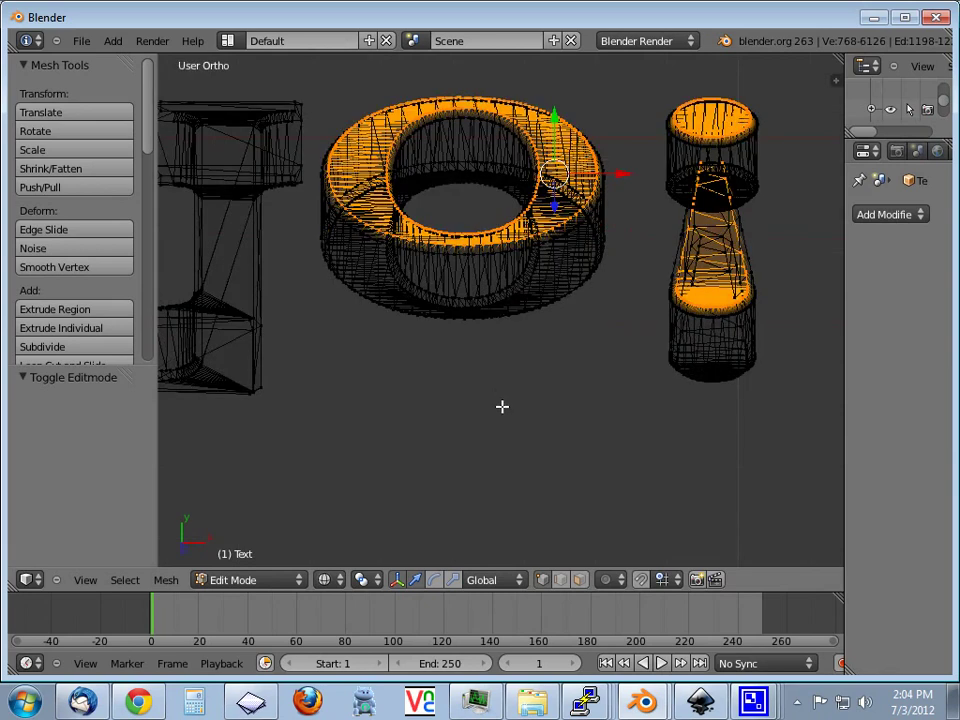
key("z")
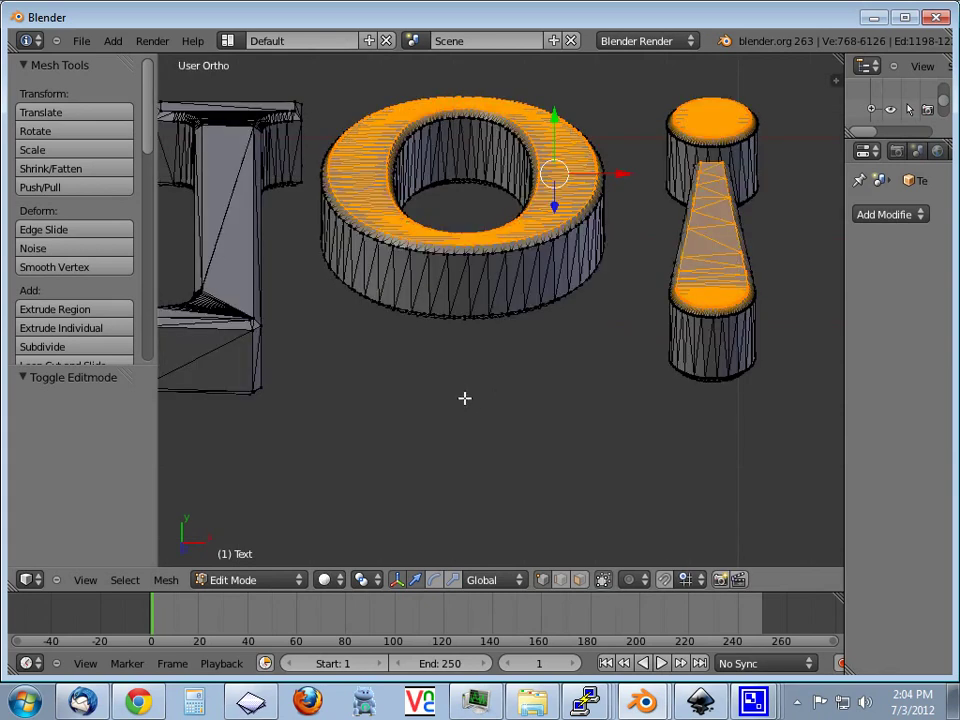
key("x")
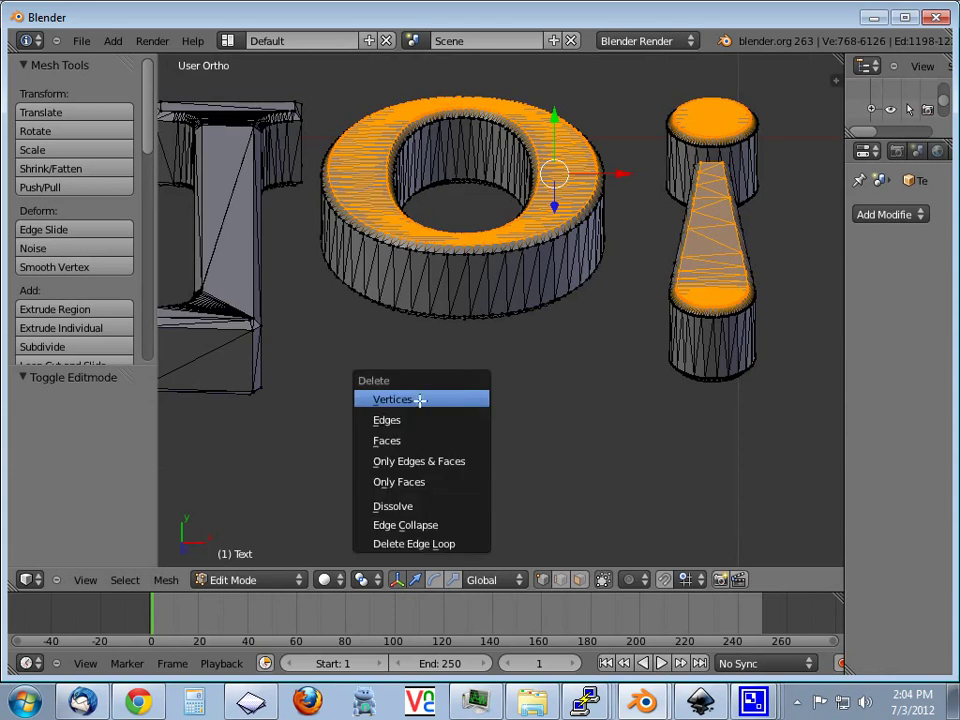
left_click(418, 398)
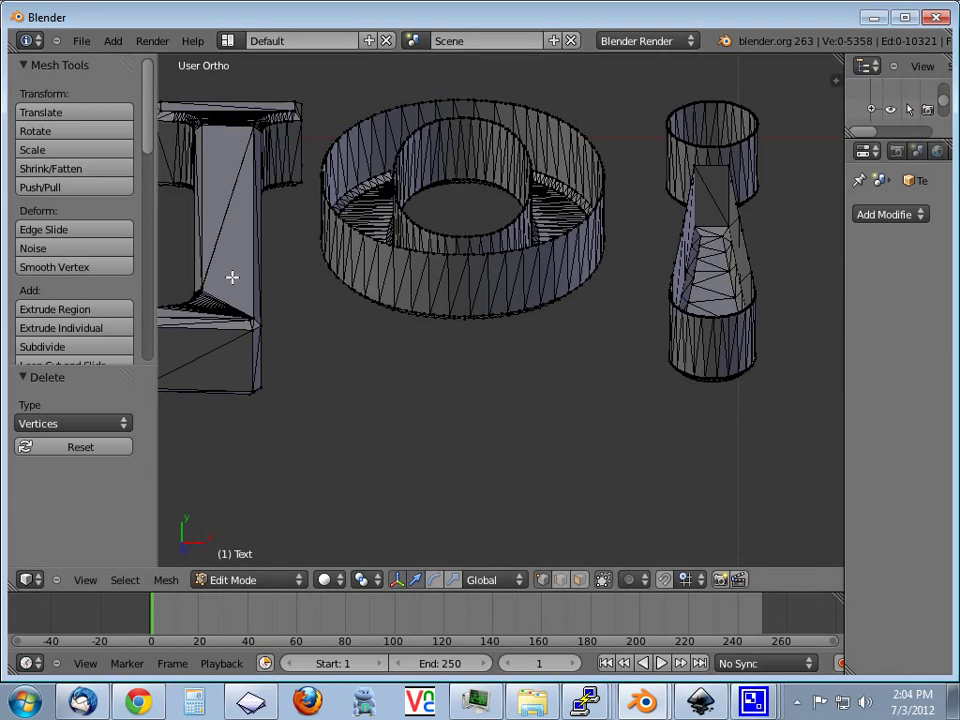
mouse_move(232, 277)
middle_mouse_down("shift")
mouse_move(593, 275)
mouse_move(572, 202)
middle_mouse_up("shift")
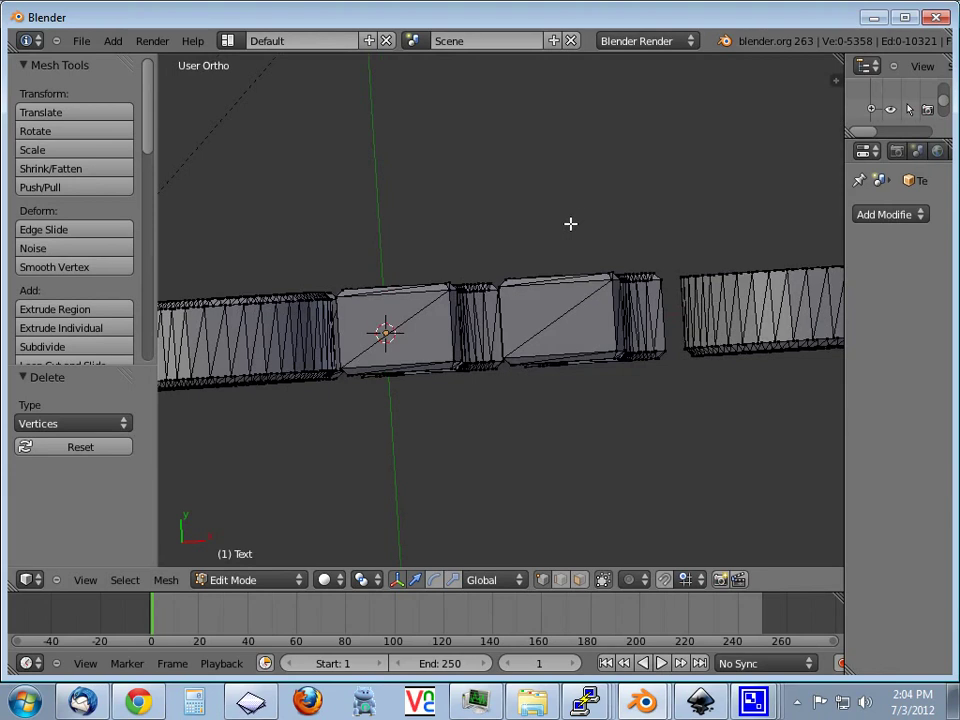
Step: Box-select both l letters' top vertices from top view and delete them, leaving 5106 vertices
key("KP_7")
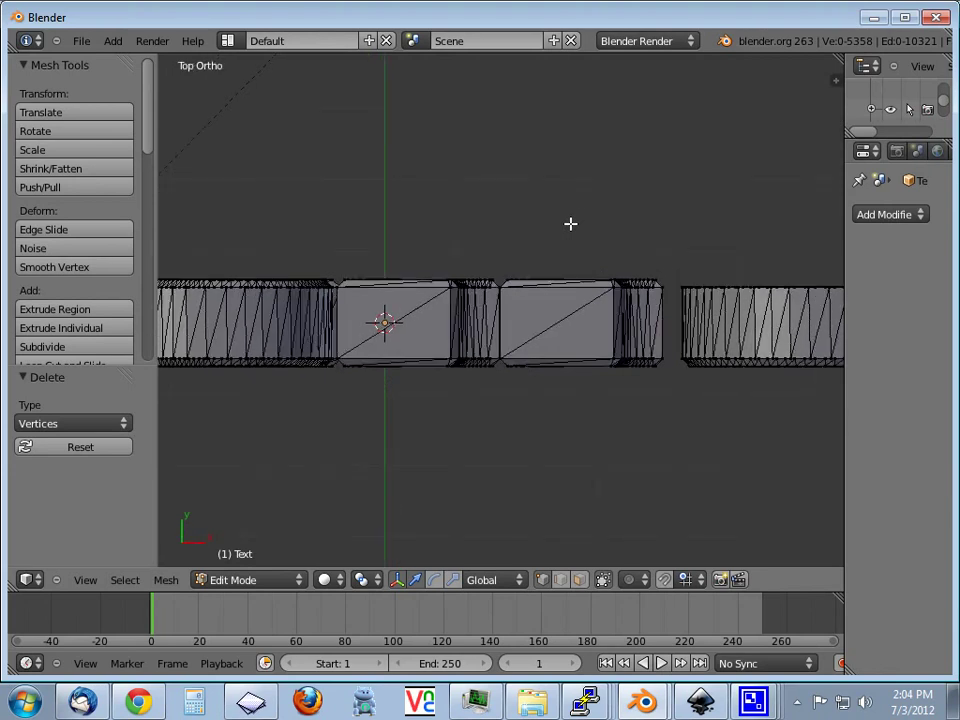
key("z")
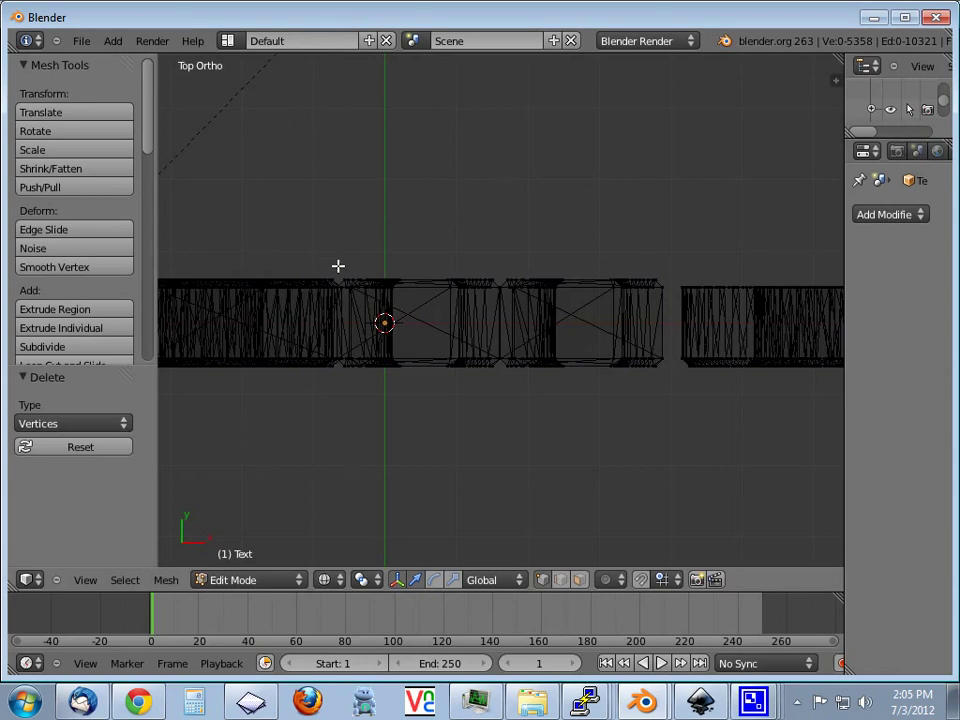
key("b")
left_click_drag(338, 266, 669, 283)
middle_click_drag(422, 231, 426, 279)
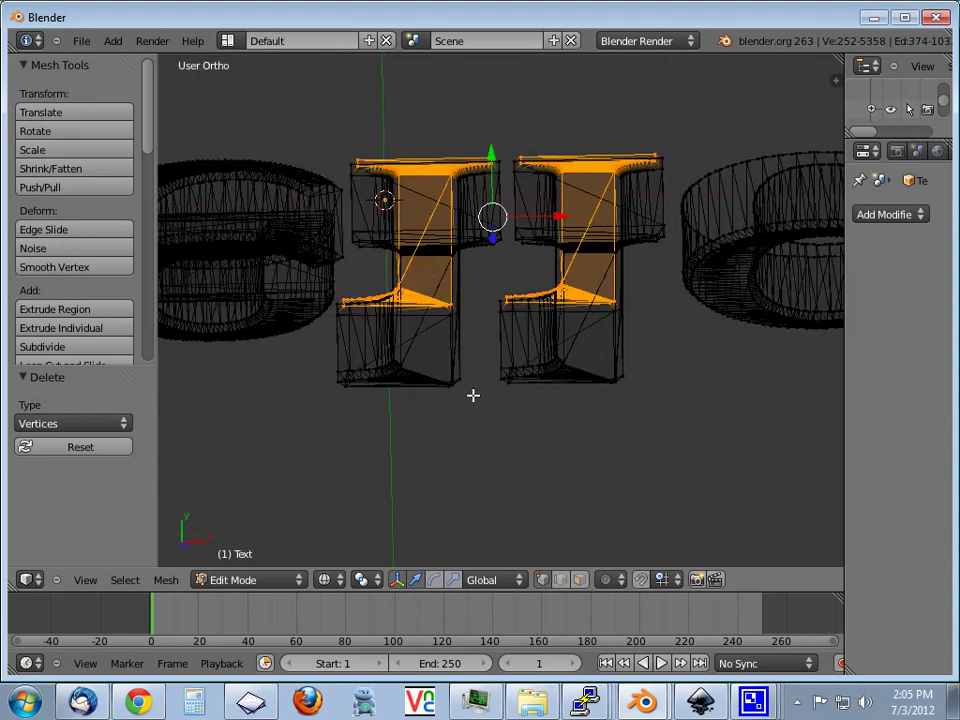
key("z")
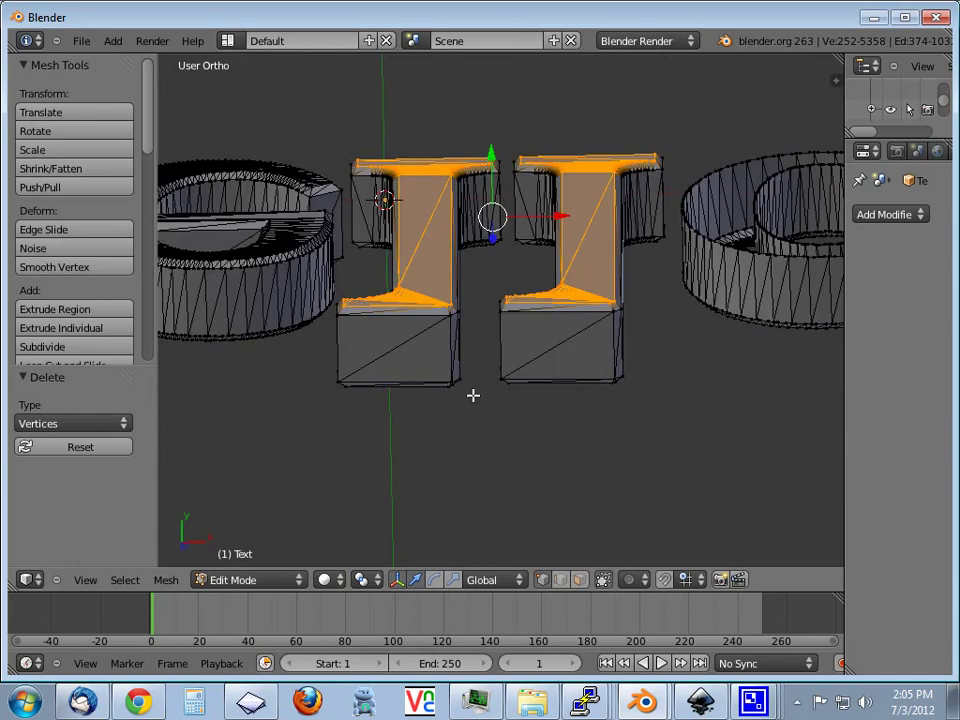
key("x")
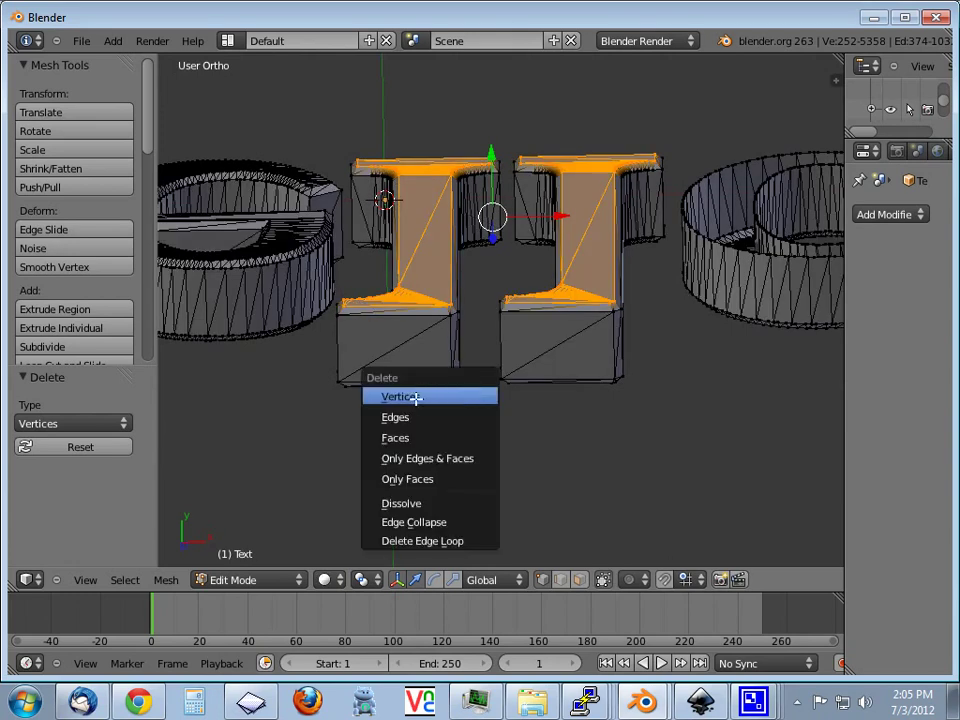
left_click(416, 396)
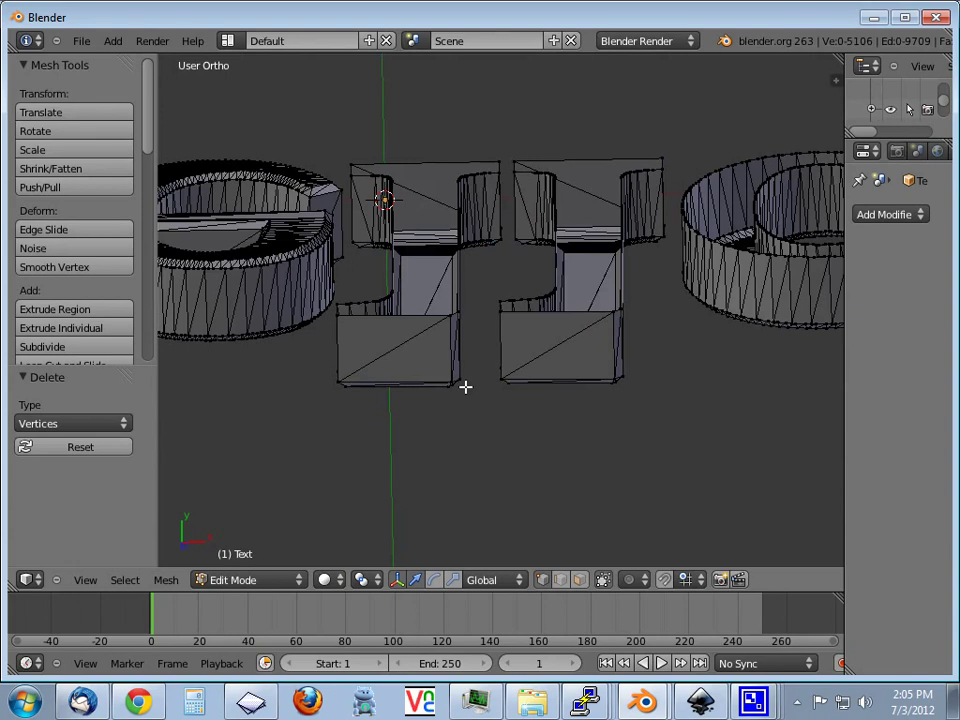
mouse_move(465, 386)
middle_mouse_down()
mouse_move(414, 345)
mouse_move(497, 358)
middle_mouse_up()
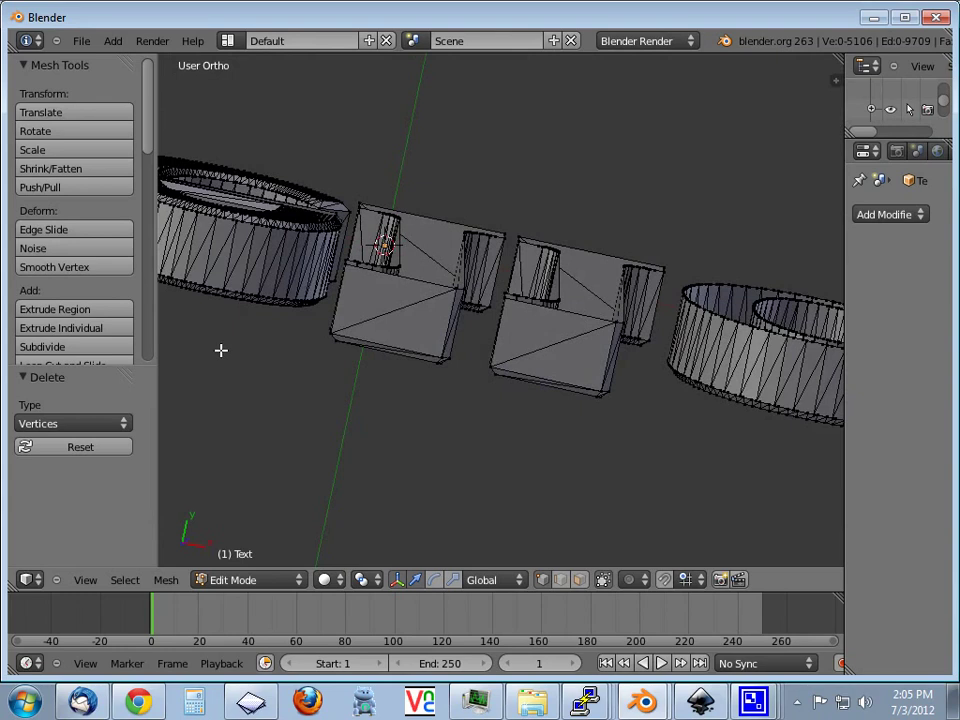
Step: Box-select the e's dense top vertices in top-view wireframe and delete them, leaving 4624 vertices
key("KP_7")
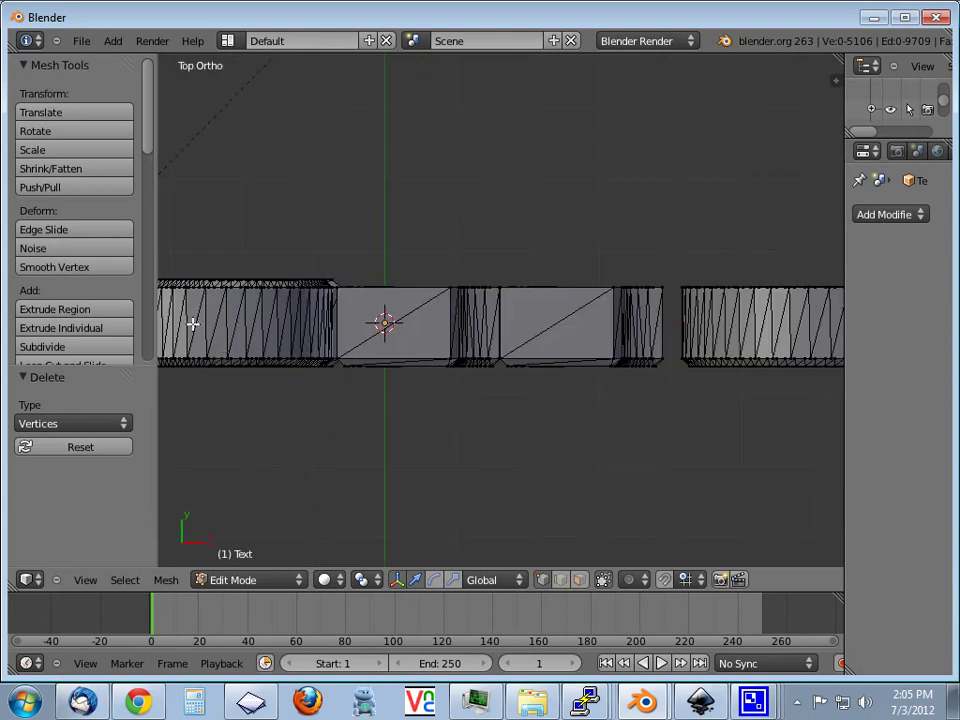
mouse_move(192, 323)
middle_mouse_down("shift")
mouse_move(617, 317)
mouse_move(536, 332)
middle_mouse_up("shift")
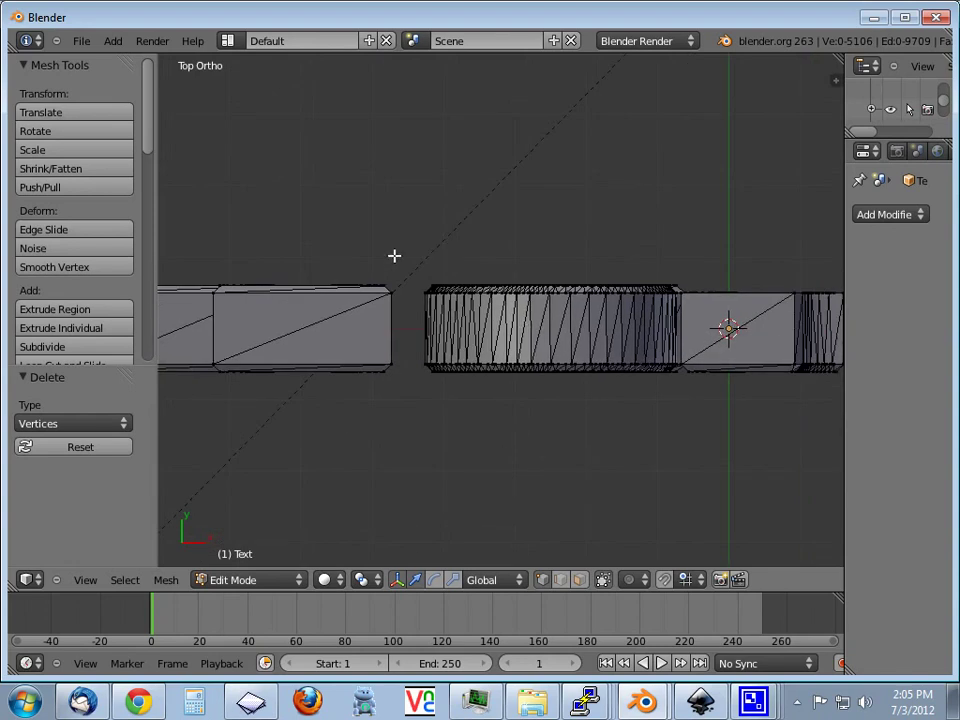
key("z")
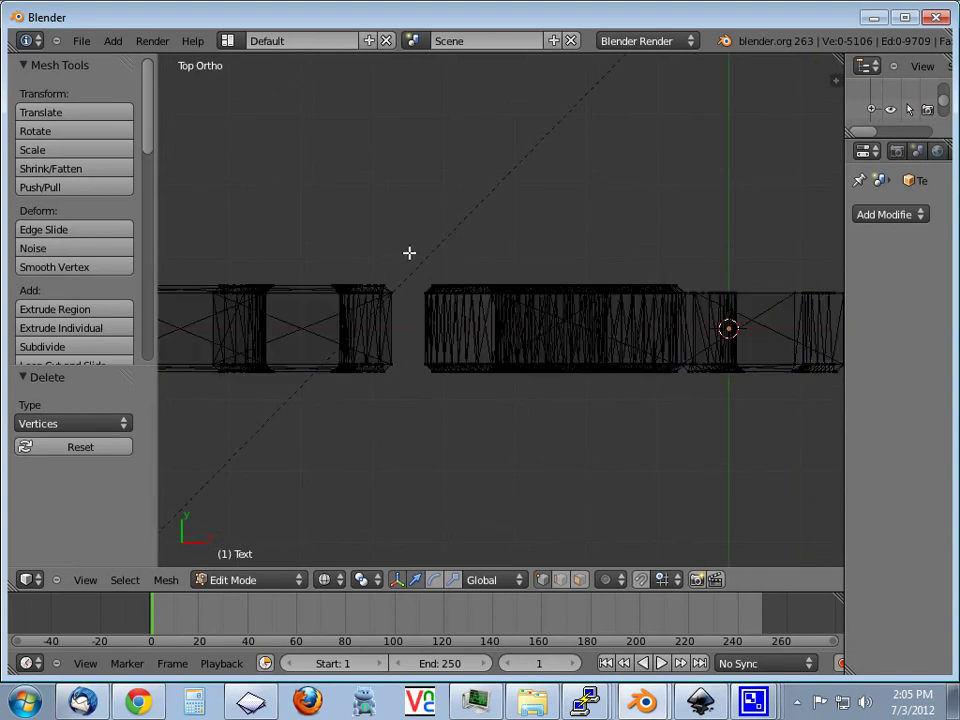
key("b")
mouse_move(409, 253)
left_mouse_down()
mouse_move(711, 283)
mouse_move(703, 288)
left_mouse_up()
middle_click_drag(495, 268, 499, 345)
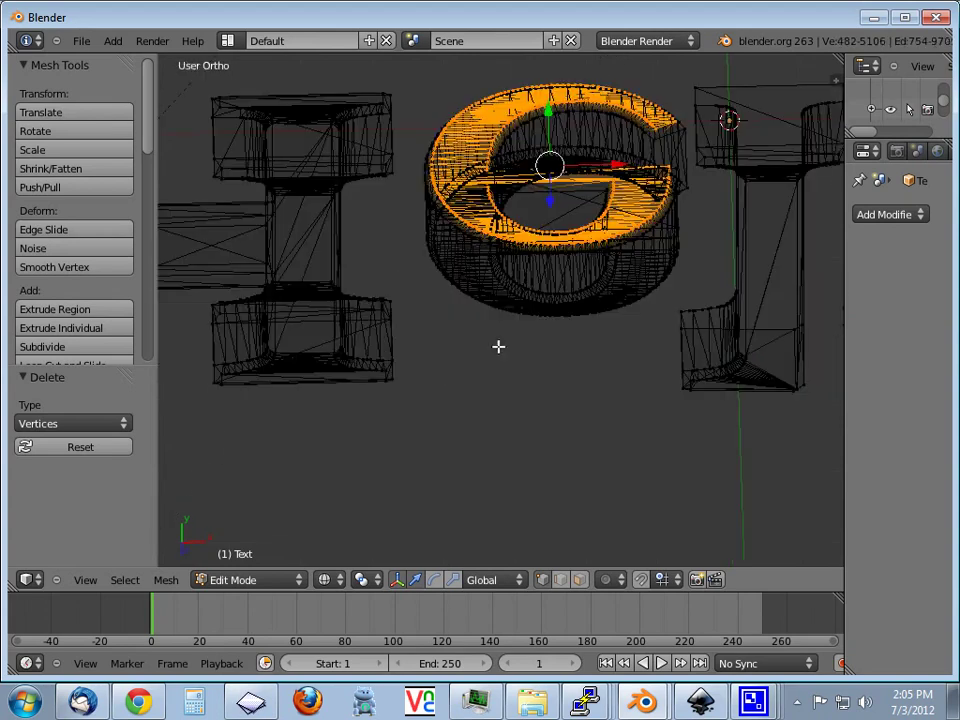
key("x")
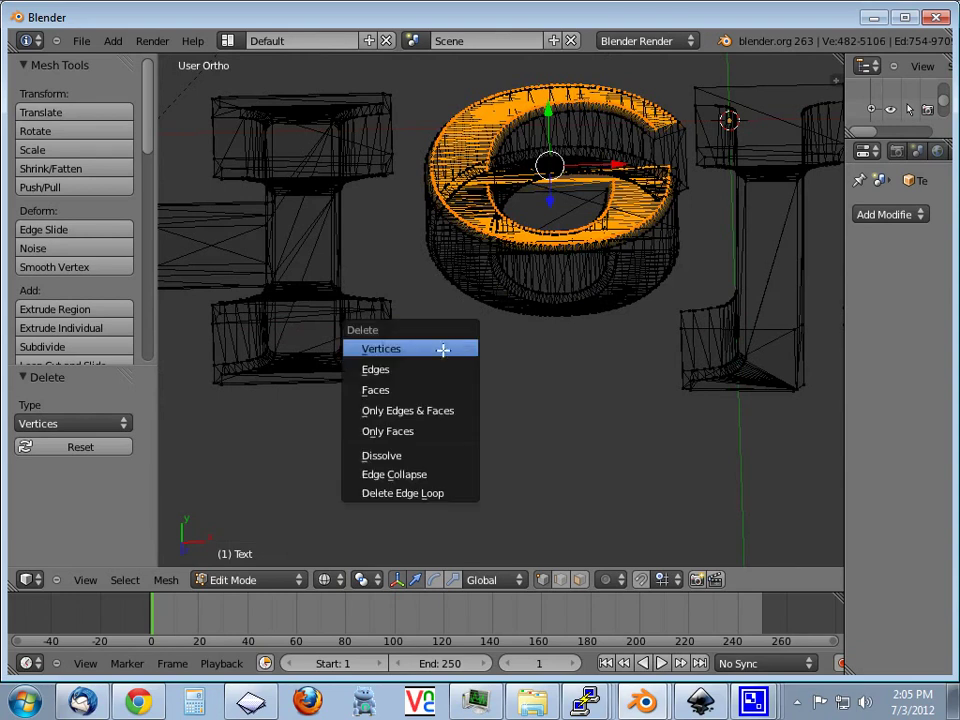
left_click(426, 348)
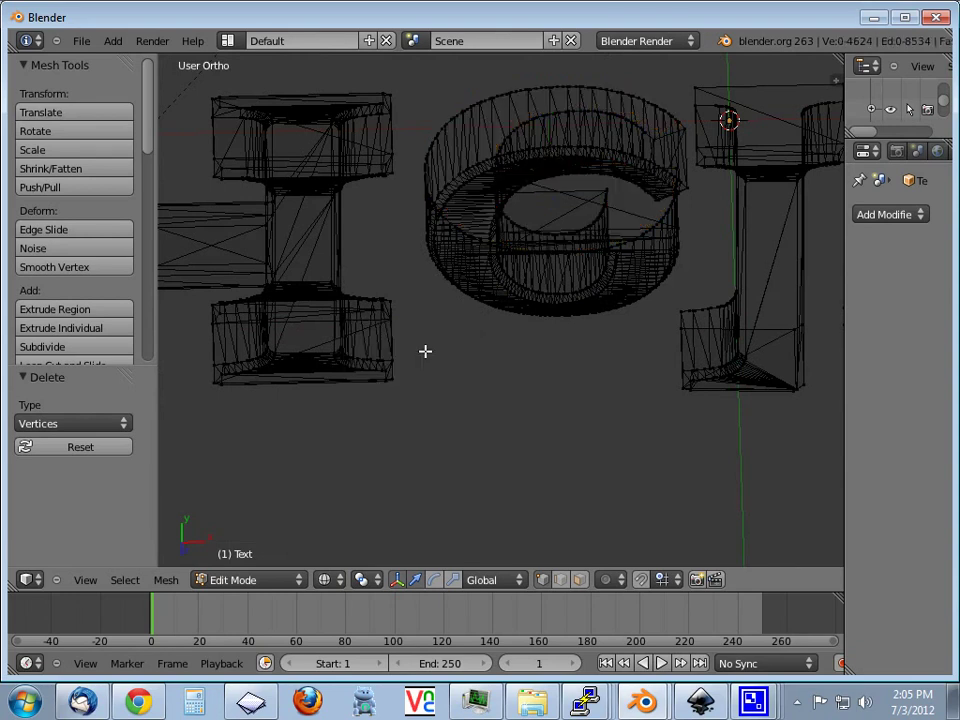
Step: Center the H in top-view wireframe and box-select its dense top vertices
key("z")
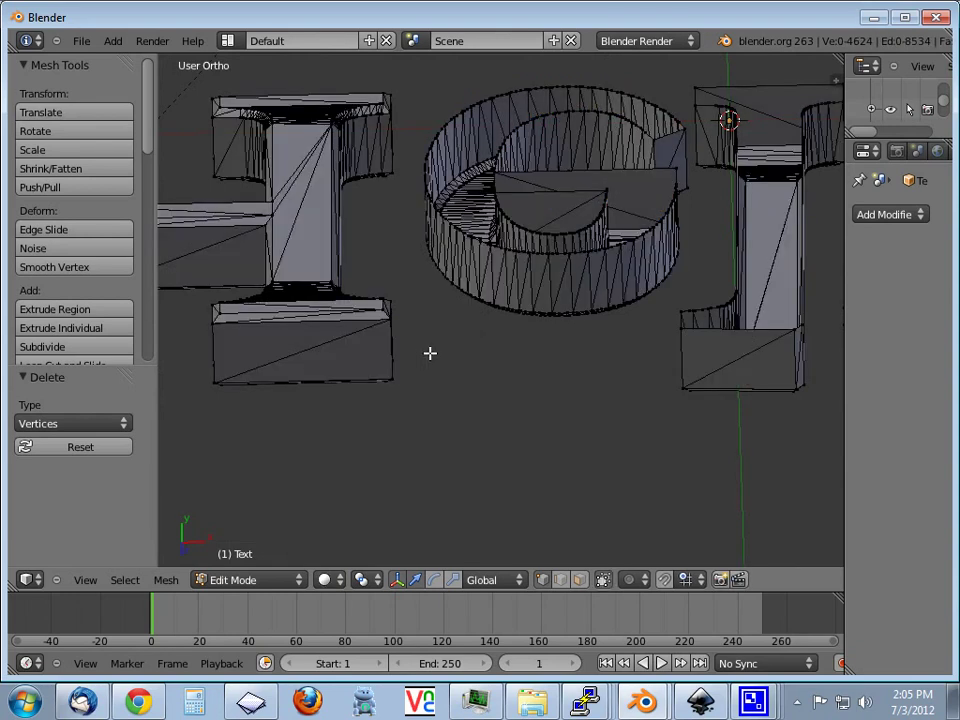
middle_click_drag(433, 345, 450, 273)
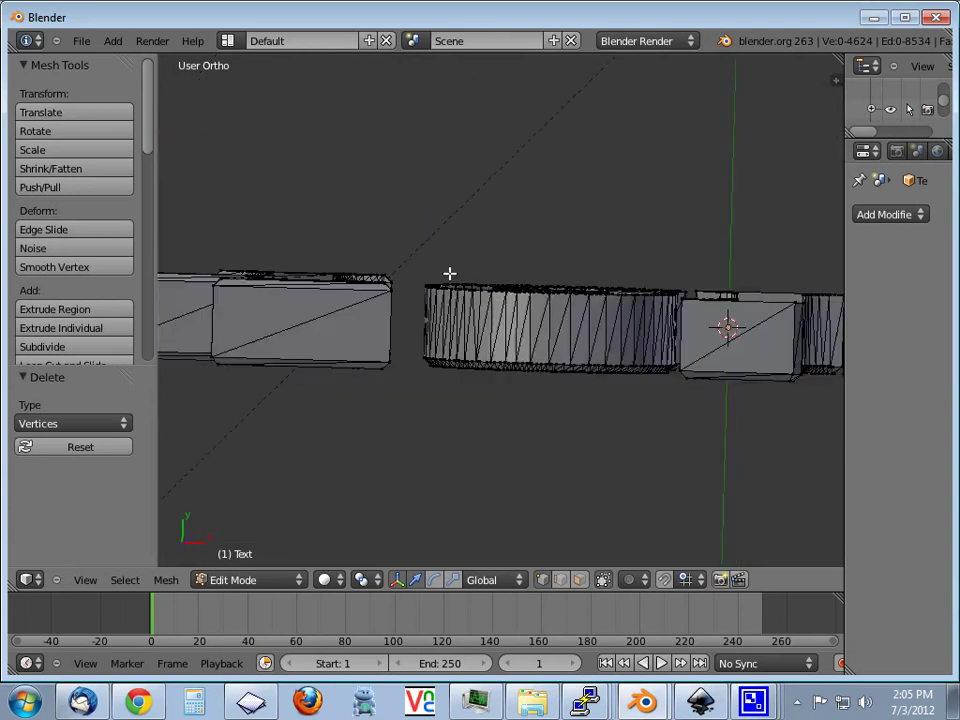
key("KP_7")
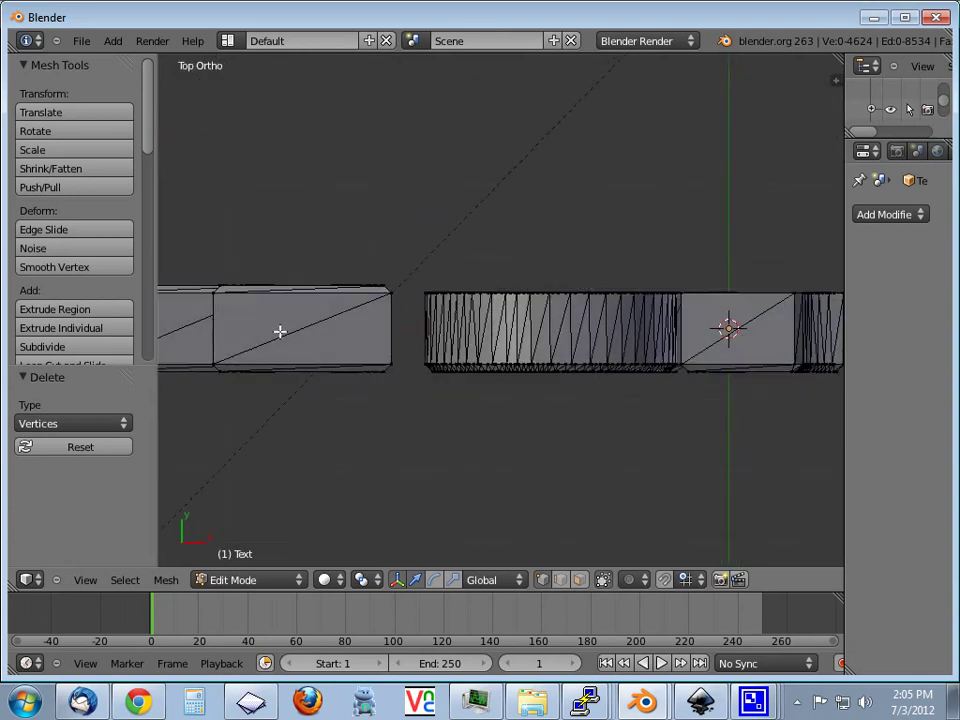
middle_click_drag(279, 331, 601, 329, "shift")
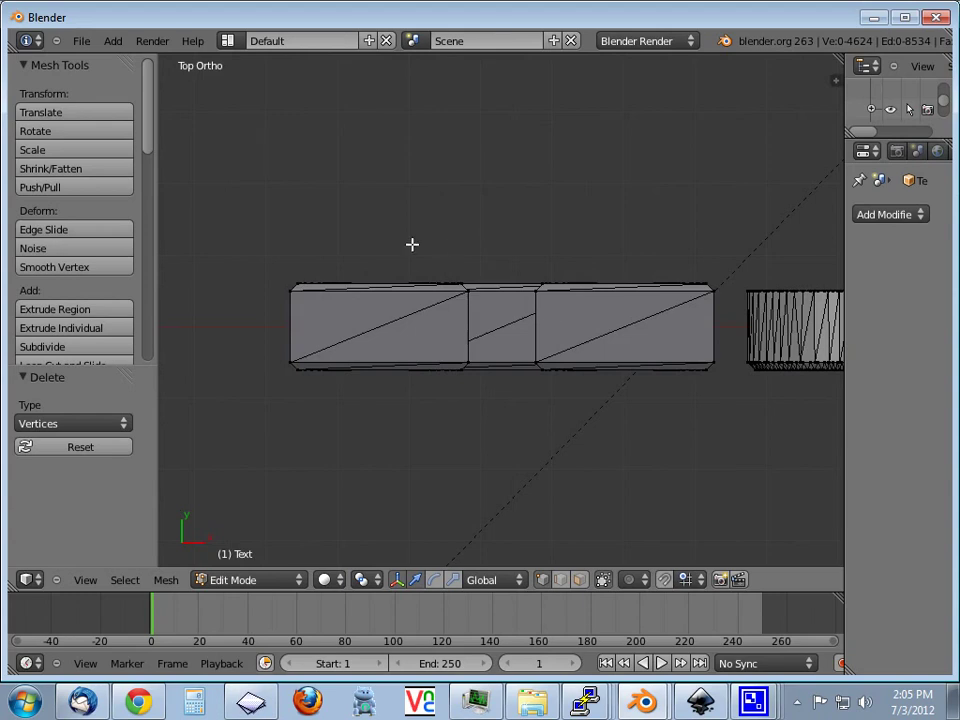
key("z")
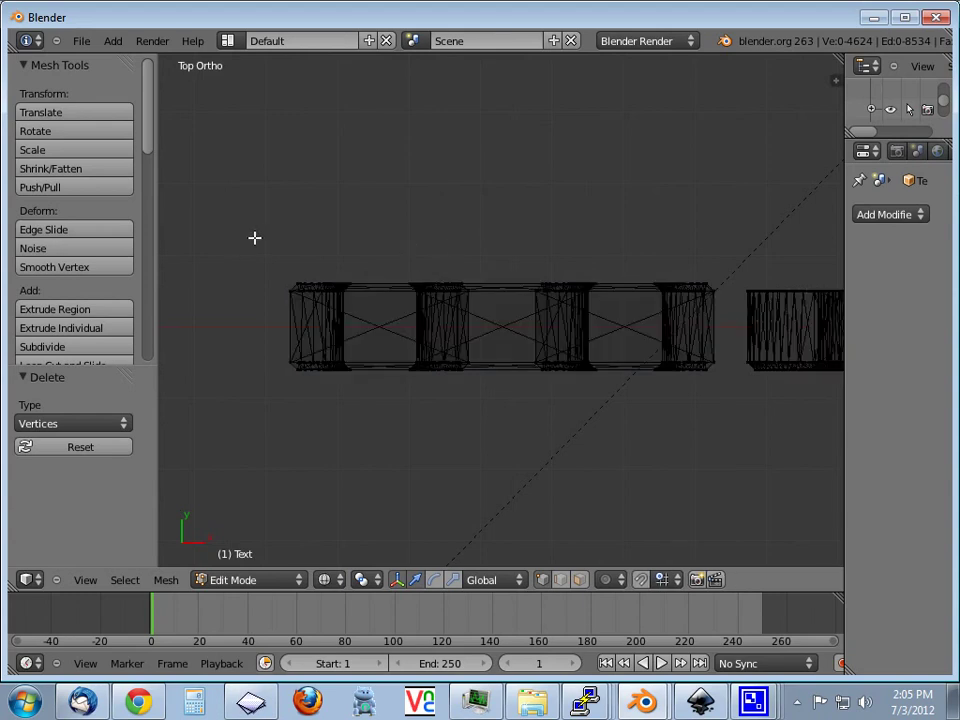
key("b")
left_click_drag(254, 237, 727, 288)
Step: Delete the H's selected top vertices, leaving 4292 vertices, and orbit to inspect its faces
middle_click_drag(414, 210, 420, 253)
key("z")
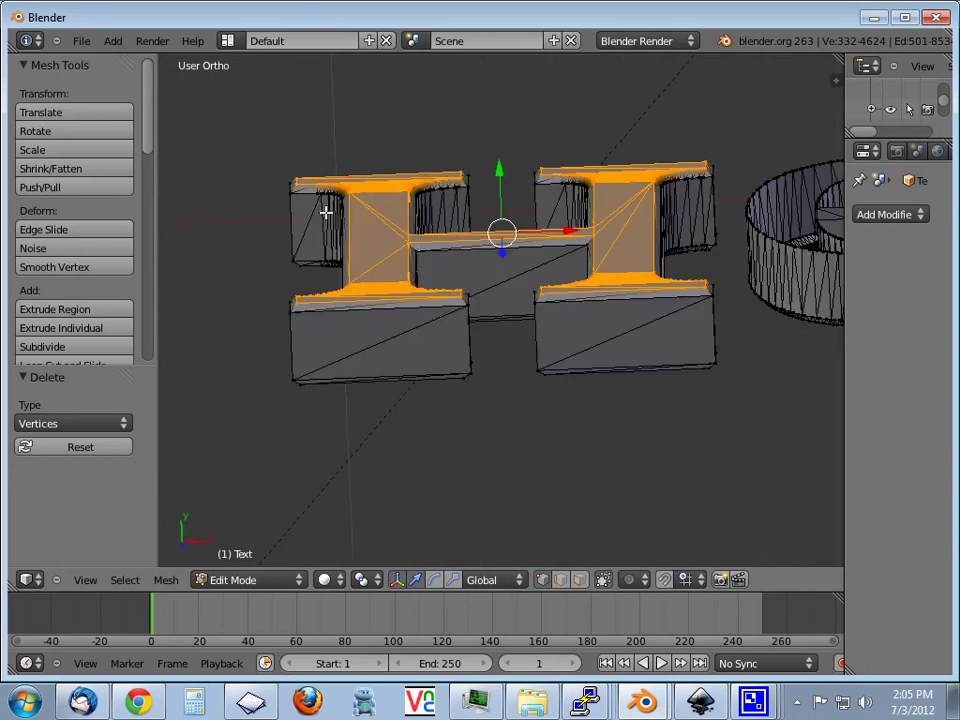
key("x")
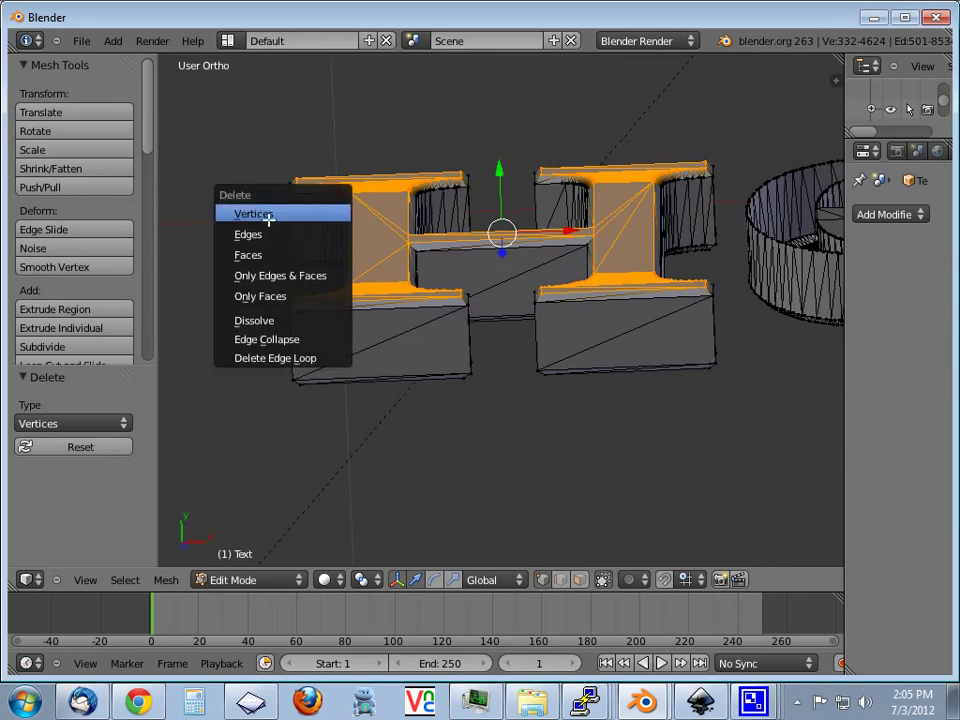
left_click(268, 218)
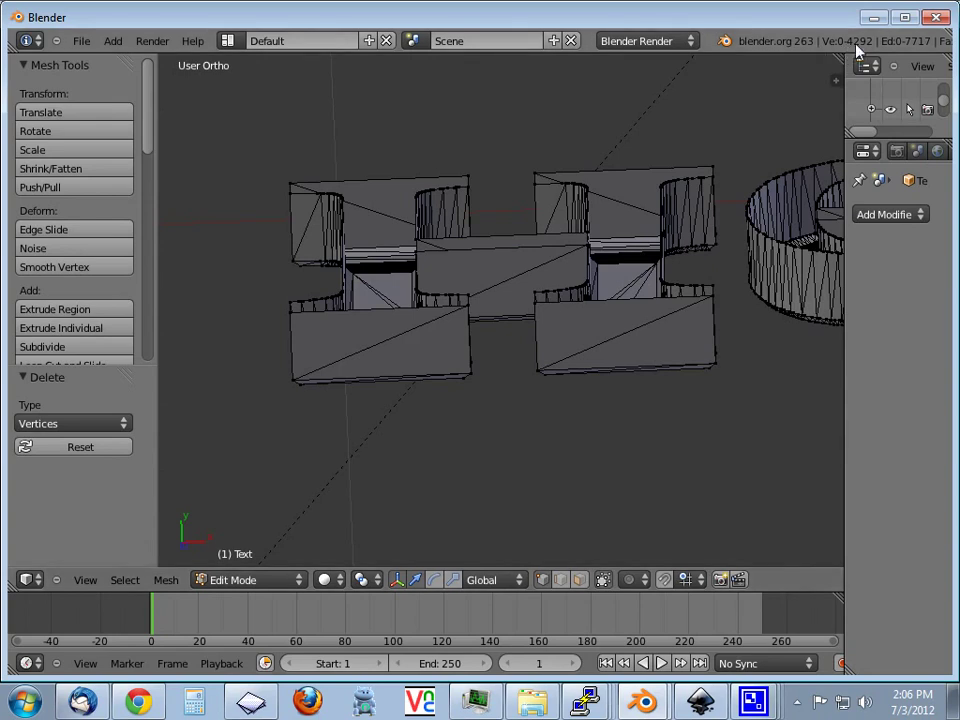
mouse_move(666, 275)
middle_mouse_down()
mouse_move(645, 206)
mouse_move(658, 120)
middle_mouse_up()
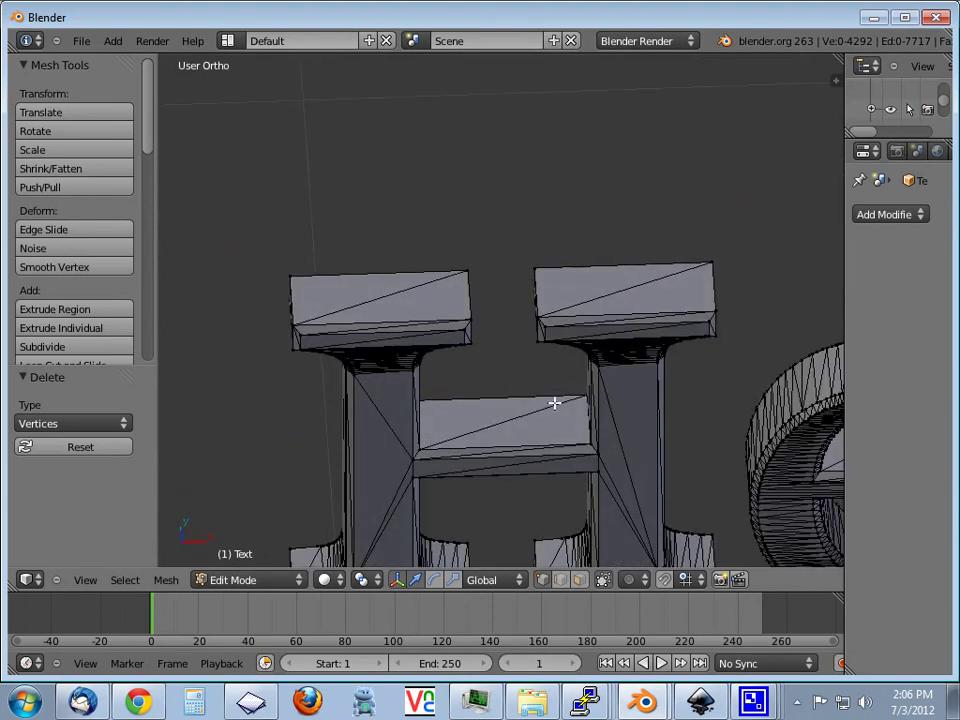
middle_click_drag(554, 403, 555, 306)
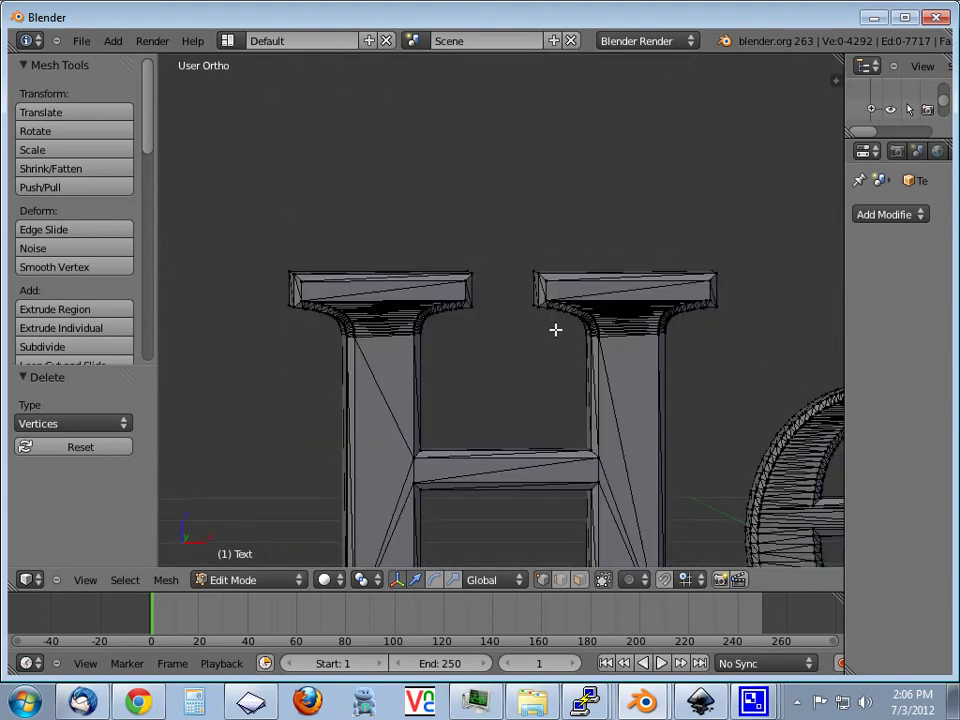
Step: Return to Object Mode, then zoom out, pan and orbit to view the whole Hello! mesh
key("Tab")
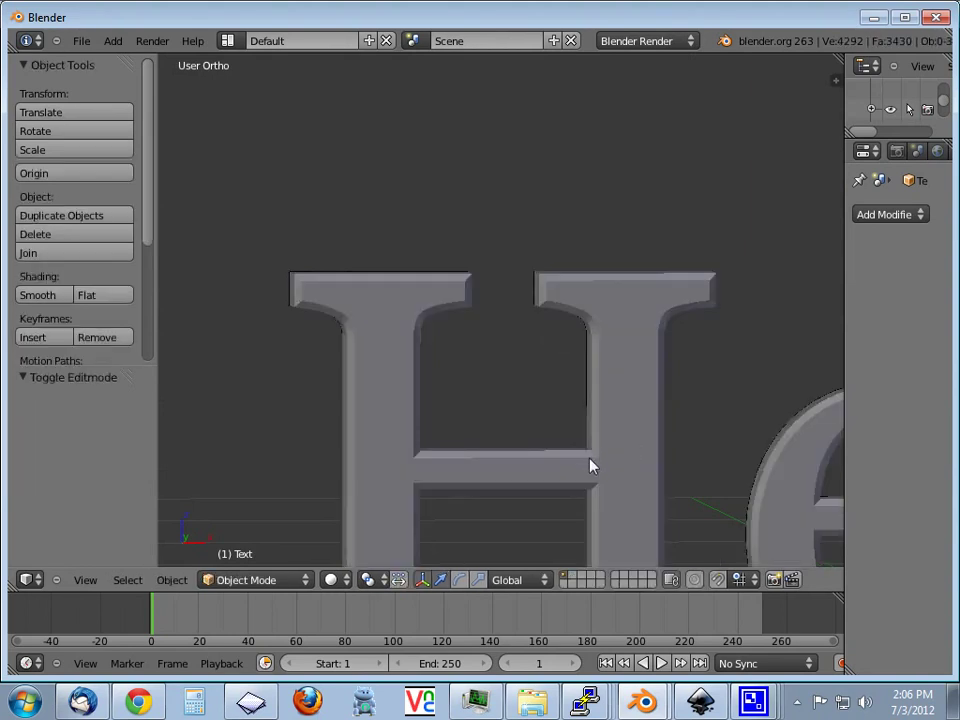
scroll(585, 285, "down", 2)
scroll(586, 273, "down", 2)
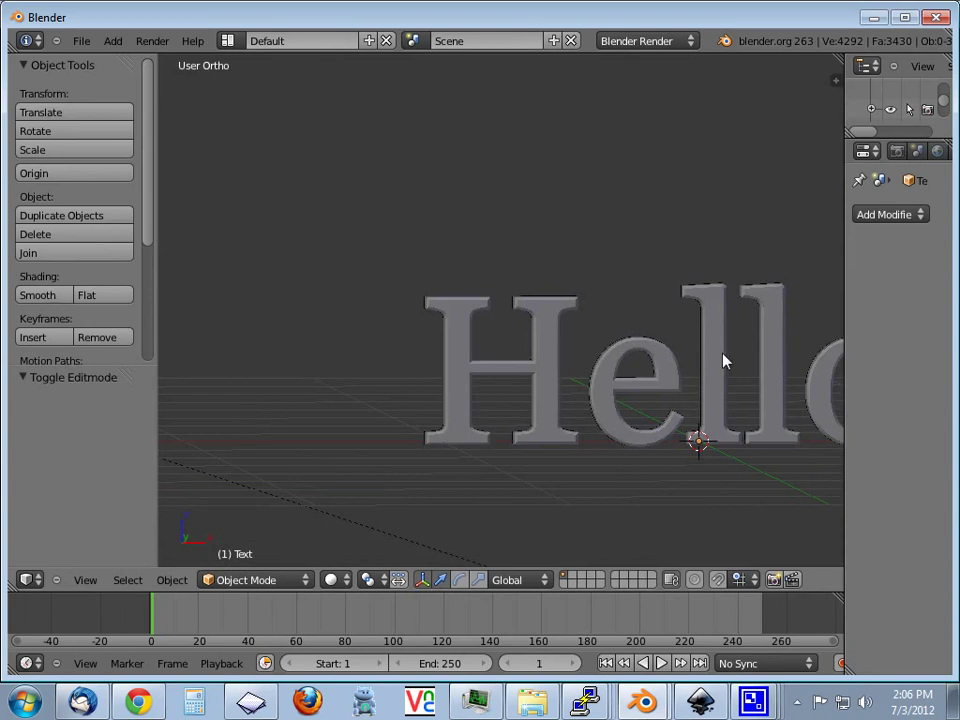
mouse_move(721, 372)
middle_mouse_down("shift")
mouse_move(619, 268)
mouse_move(493, 305)
mouse_move(523, 366)
mouse_move(403, 358)
middle_mouse_up("shift")
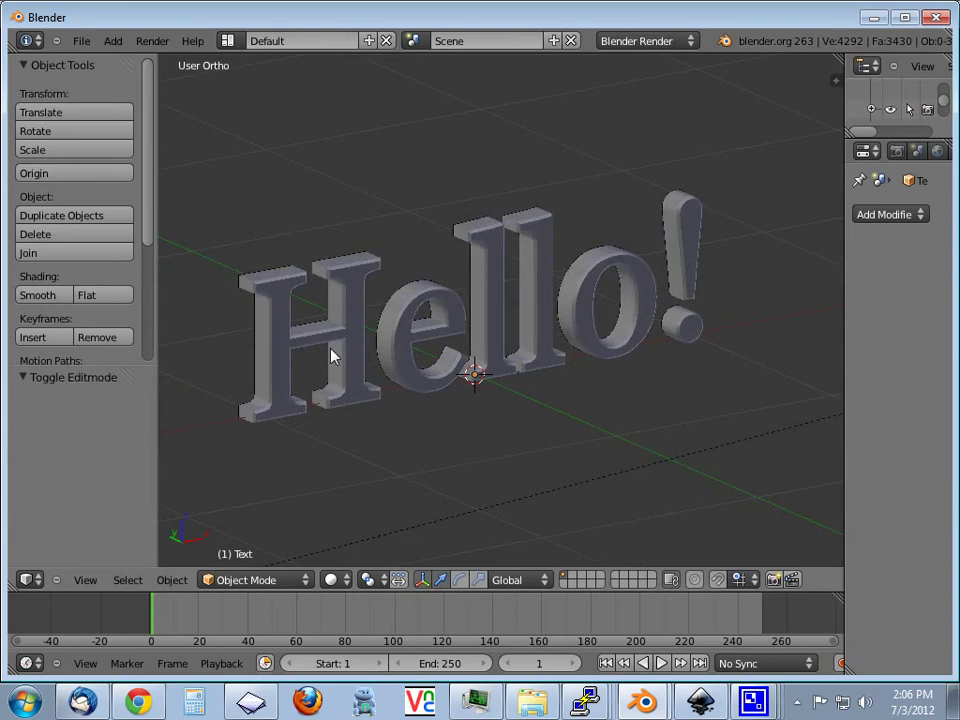
mouse_move(332, 354)
middle_mouse_down()
mouse_move(529, 349)
mouse_move(614, 322)
mouse_move(626, 336)
mouse_move(381, 390)
mouse_move(317, 377)
mouse_move(316, 344)
middle_mouse_up()
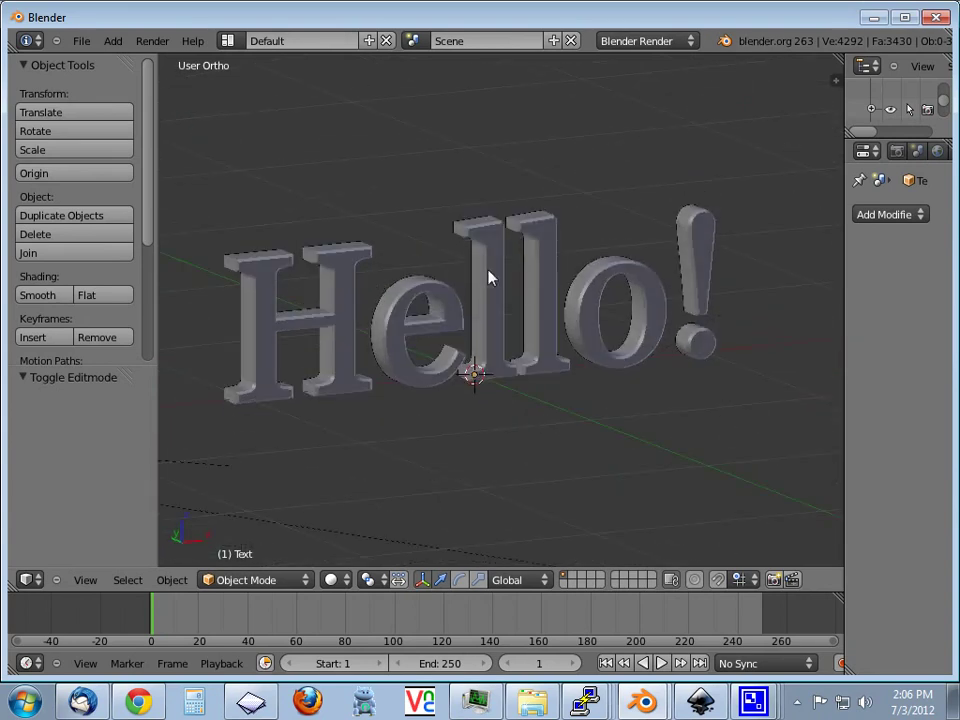